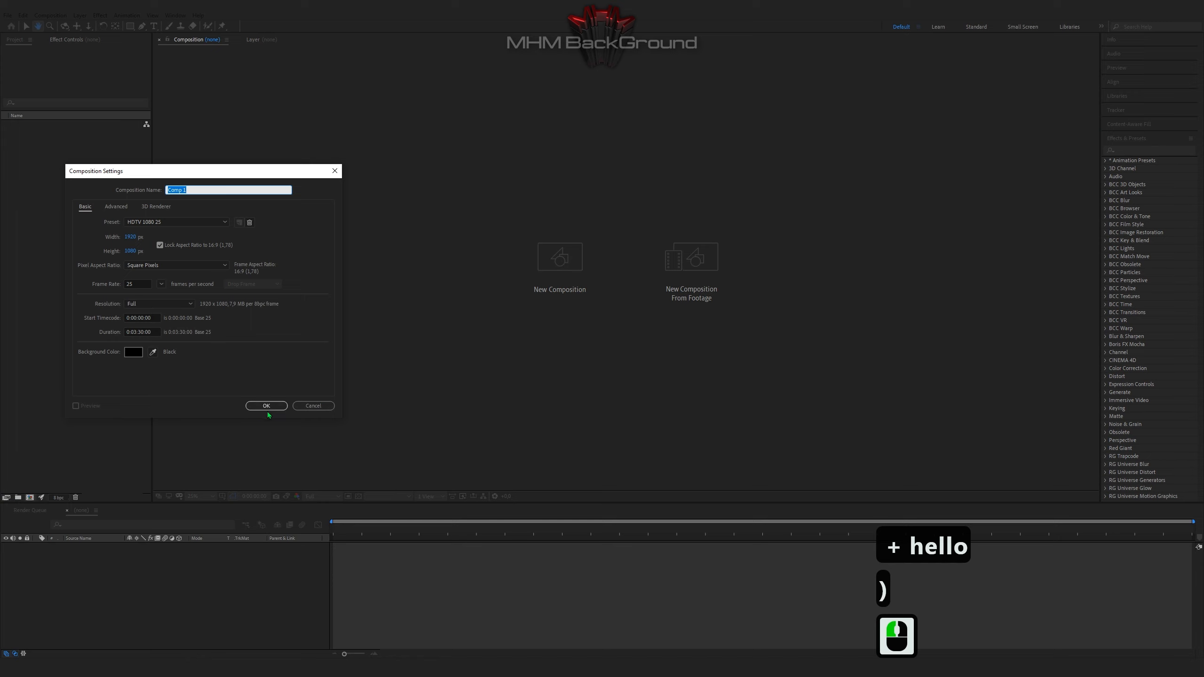
Create the HDTV 1080 25 composition and add a full-size black solid named Optical Flares
click(266, 406)
right_click(133, 471)
mouse_move(157, 476)
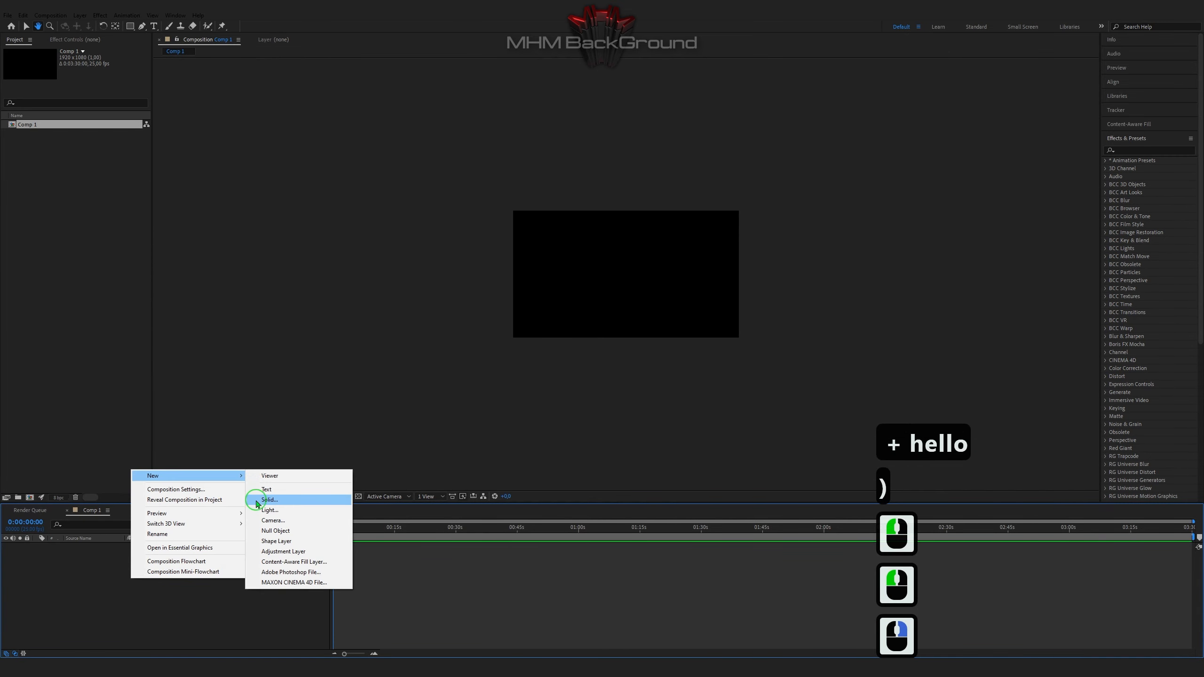
click(256, 501)
text(Optical Flares)
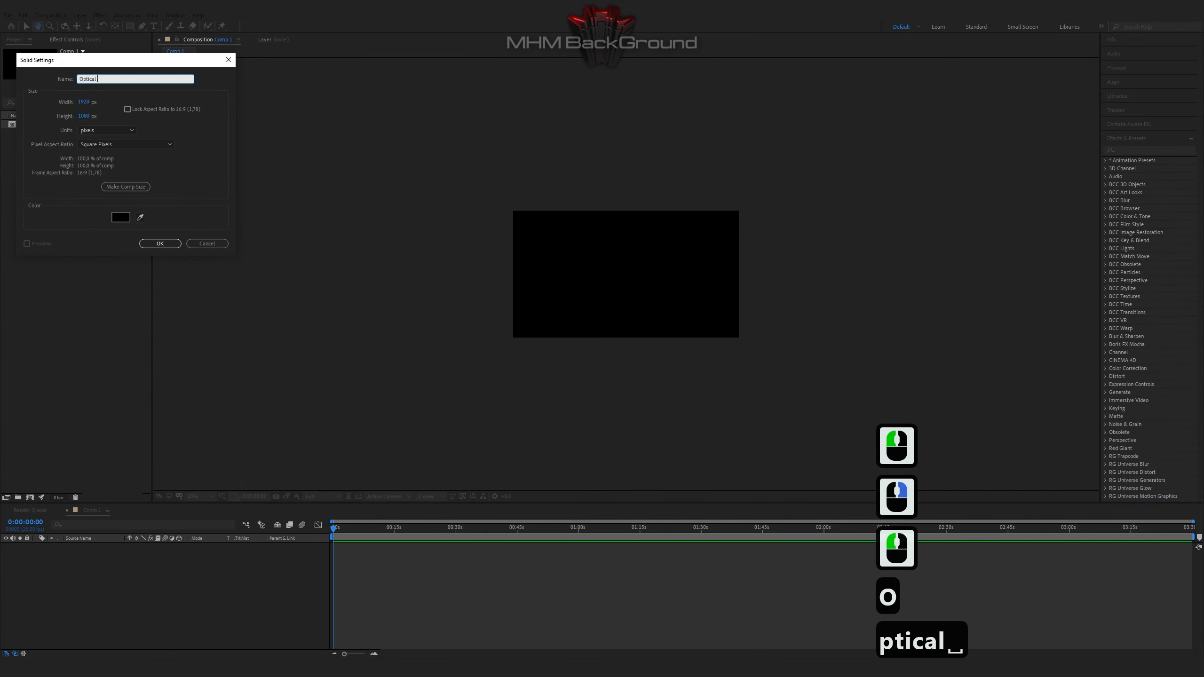
double_click(159, 244)
Apply the Video Copilot Optical Flares effect to the new solid
click(101, 16)
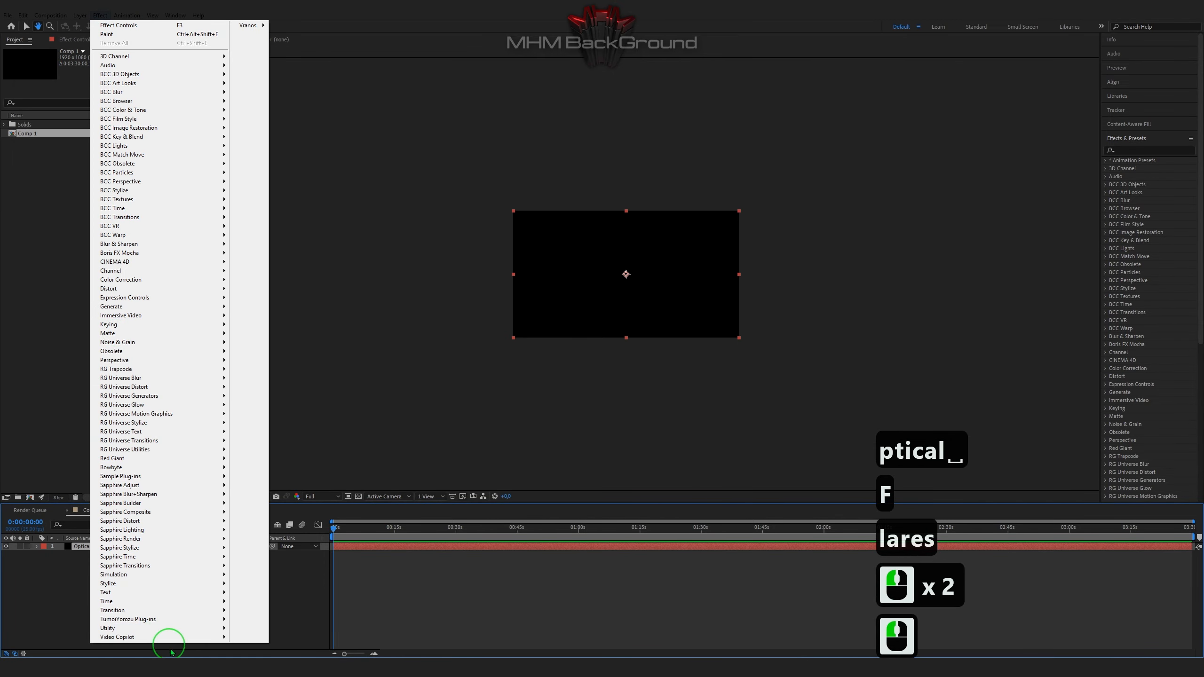
mouse_move(178, 648)
click(260, 648)
Open the Optical Flares options and remove all the default lens objects from the stack
click(47, 78)
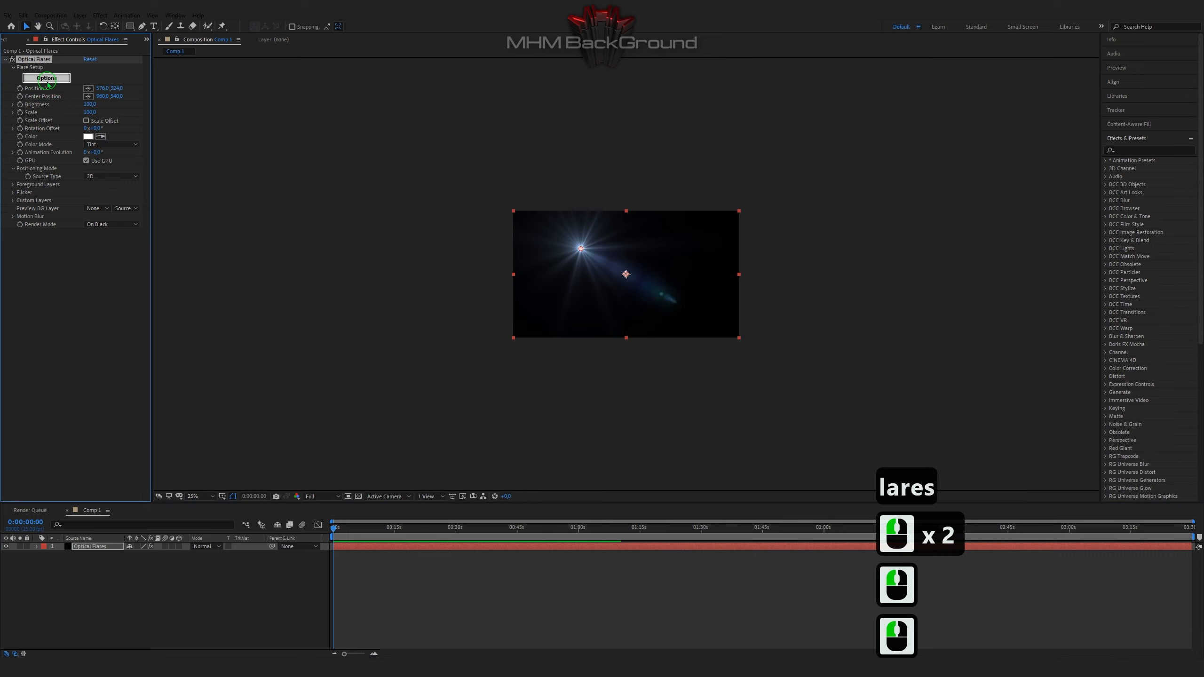
click(590, 433)
click(590, 434)
click(590, 433)
click(591, 434)
click(590, 434)
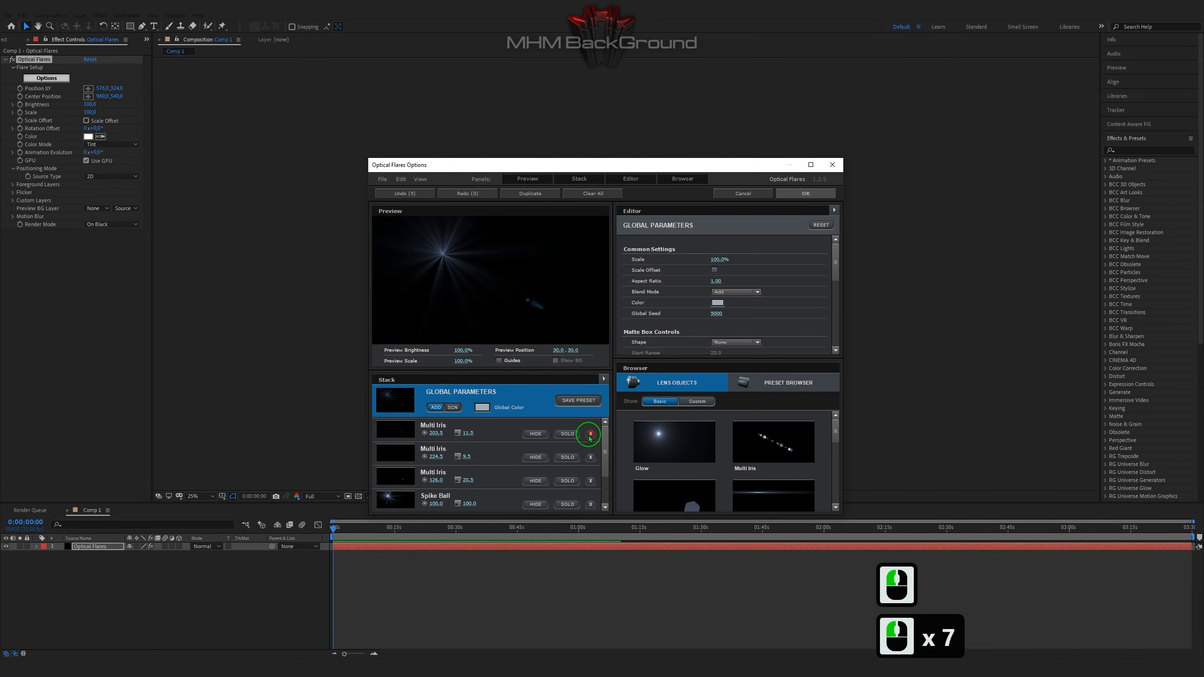
click(591, 433)
click(590, 433)
click(590, 433)
click(590, 434)
Add a Streak lens object to the flare and set its color source to Spectrum
click(758, 493)
scroll(736, 293, down, 2)
click(735, 320)
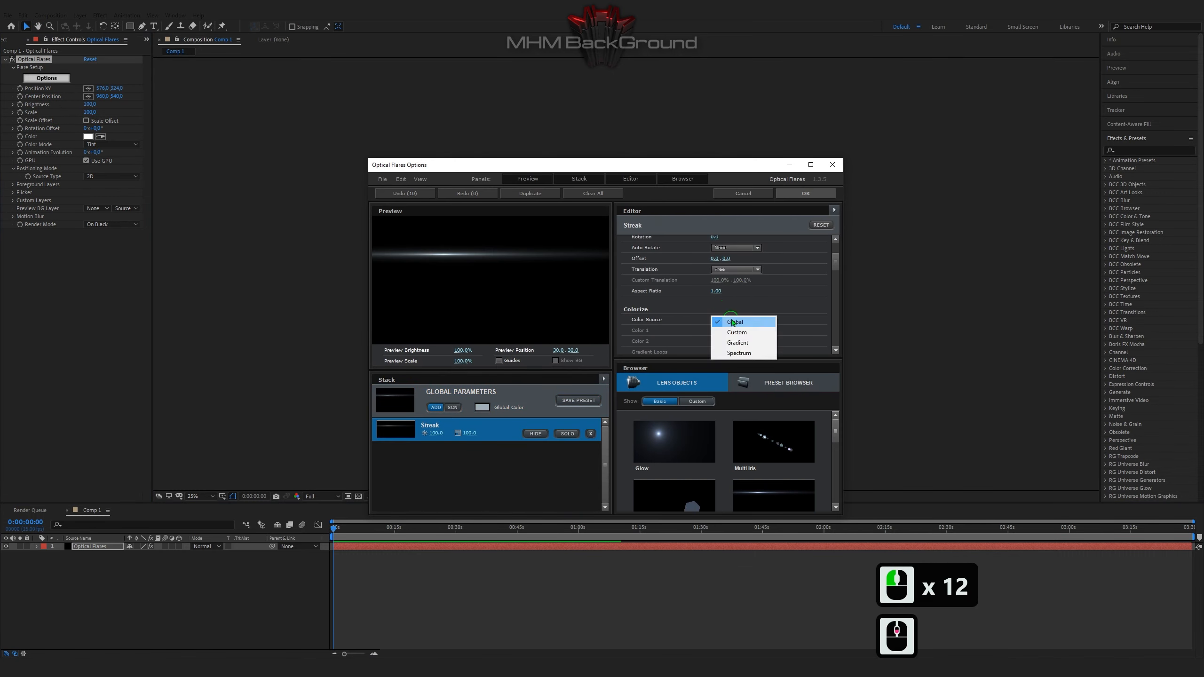
click(725, 348)
scroll(782, 303, up, 4)
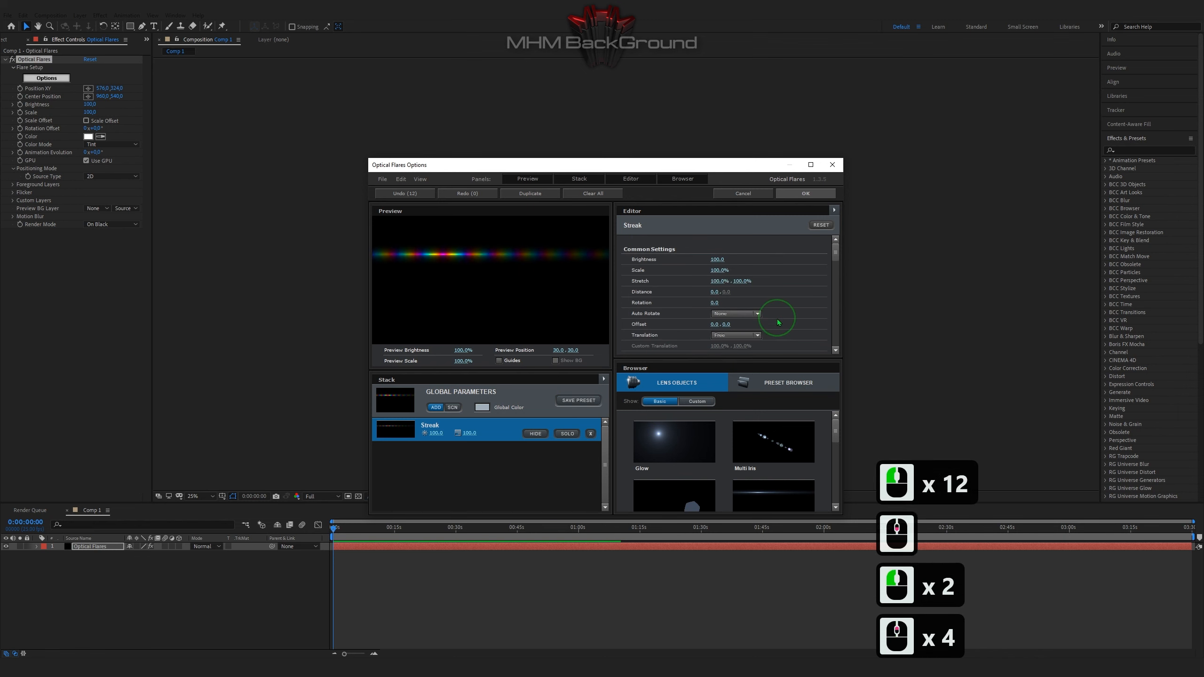
Duplicate the streak and set the copy's distance to -100
key(ctrl+c)
key(ctrl+d)
click(714, 292)
text(-10)
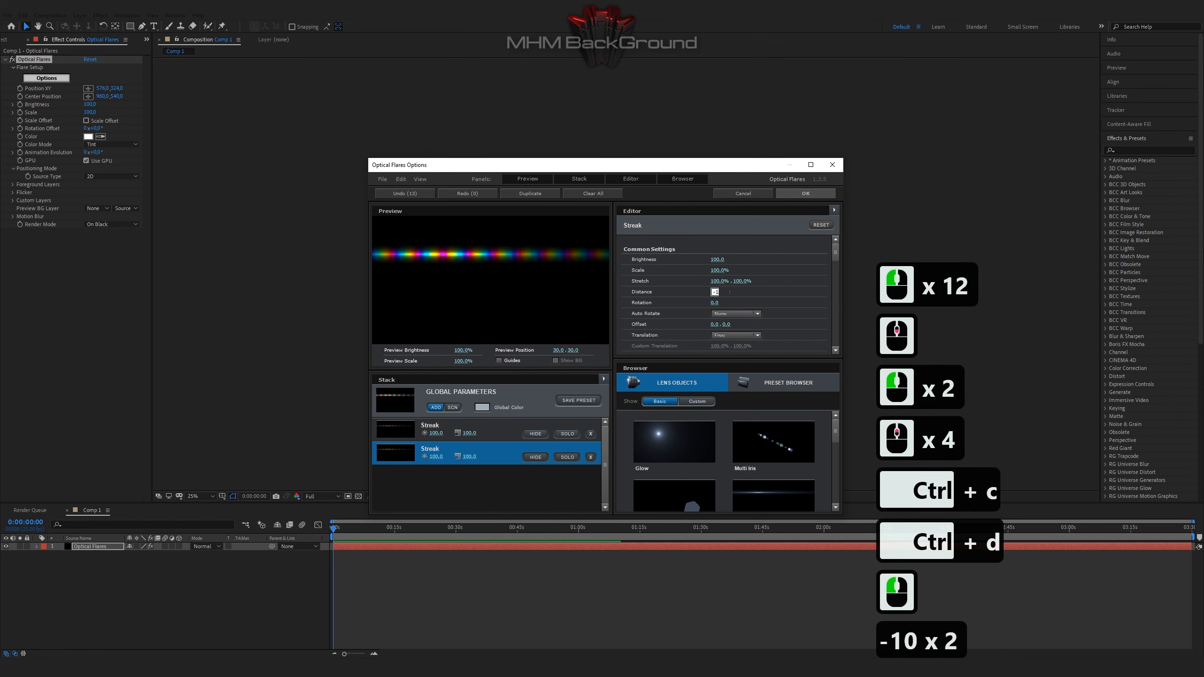
key(Return)
Duplicate the selected streak and set the new copy's distance to 100
key(ctrl+c)
key(ctrl+d)
click(715, 291)
text(10)
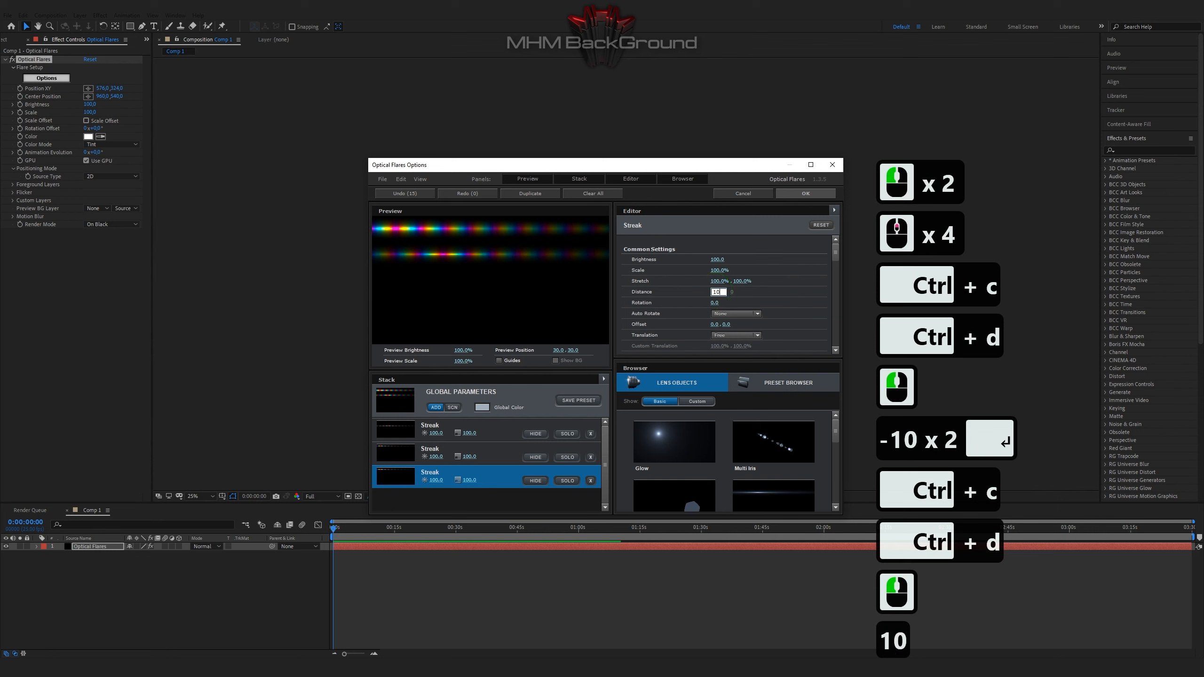
key(Return)
Duplicate the streak once more and set this copy's distance to 200
key(ctrl+c)
key(ctrl+d)
click(716, 292)
text(2)
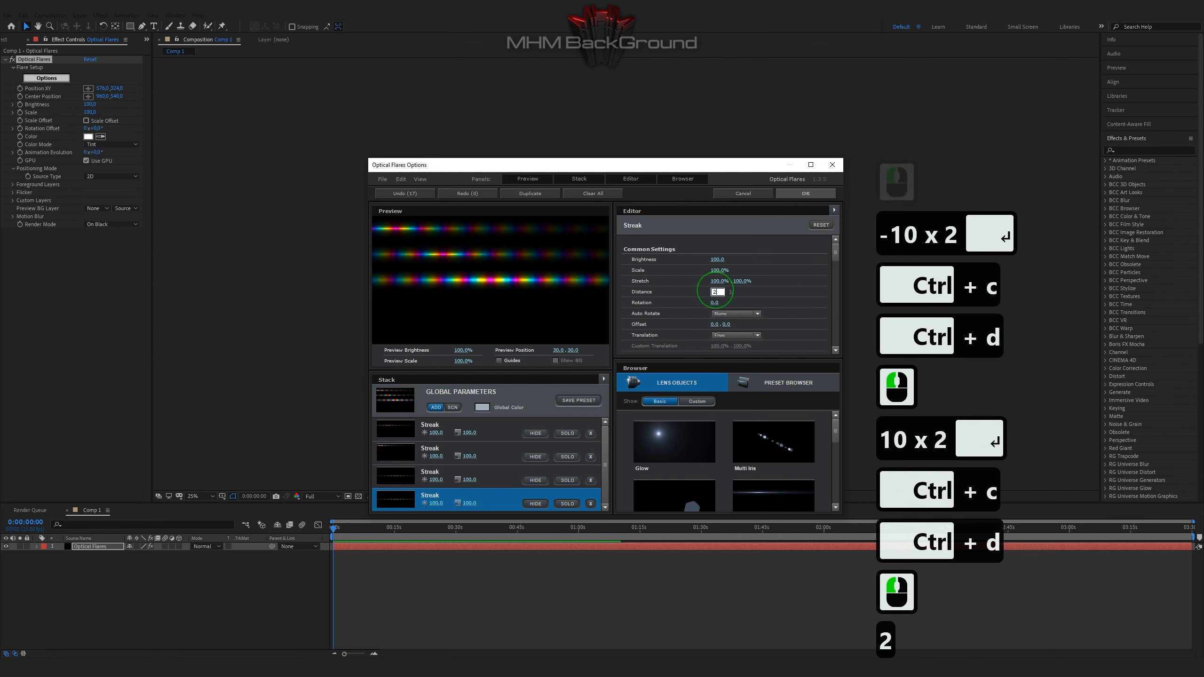
text(0)
key(Return)
Add a last streak duplicate with its distance at 300 and accept the flare setup
key(ctrl+c)
key(ctrl+d)
click(716, 292)
text(30)
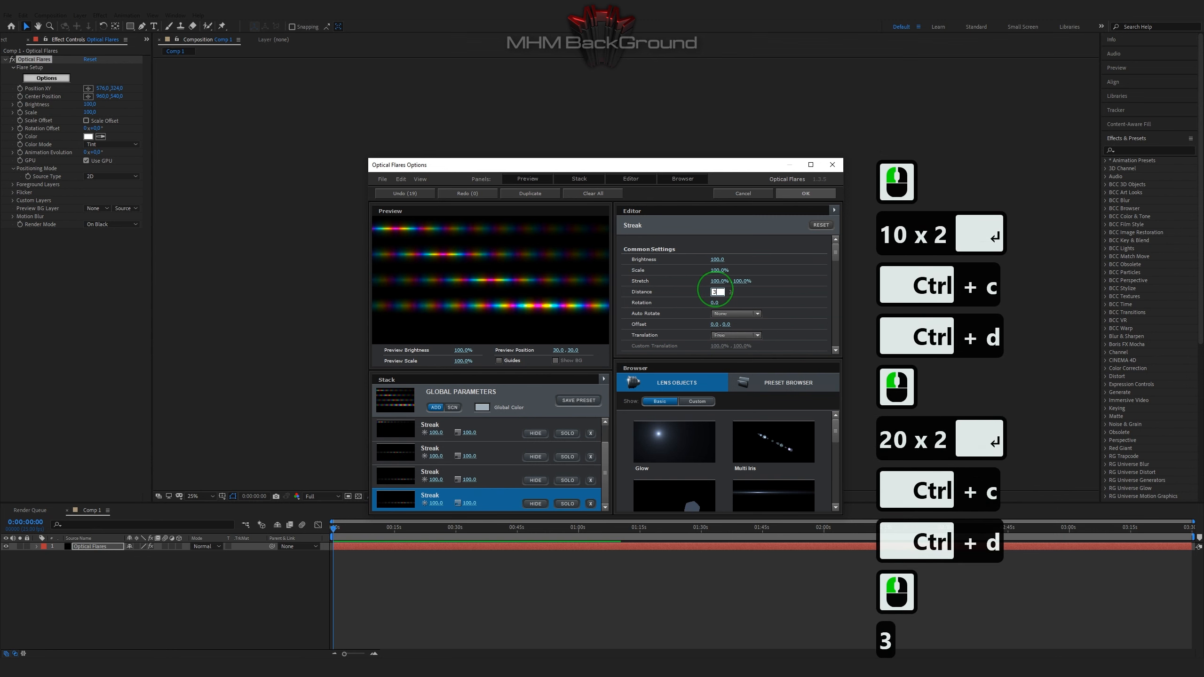
key(Return)
click(805, 193)
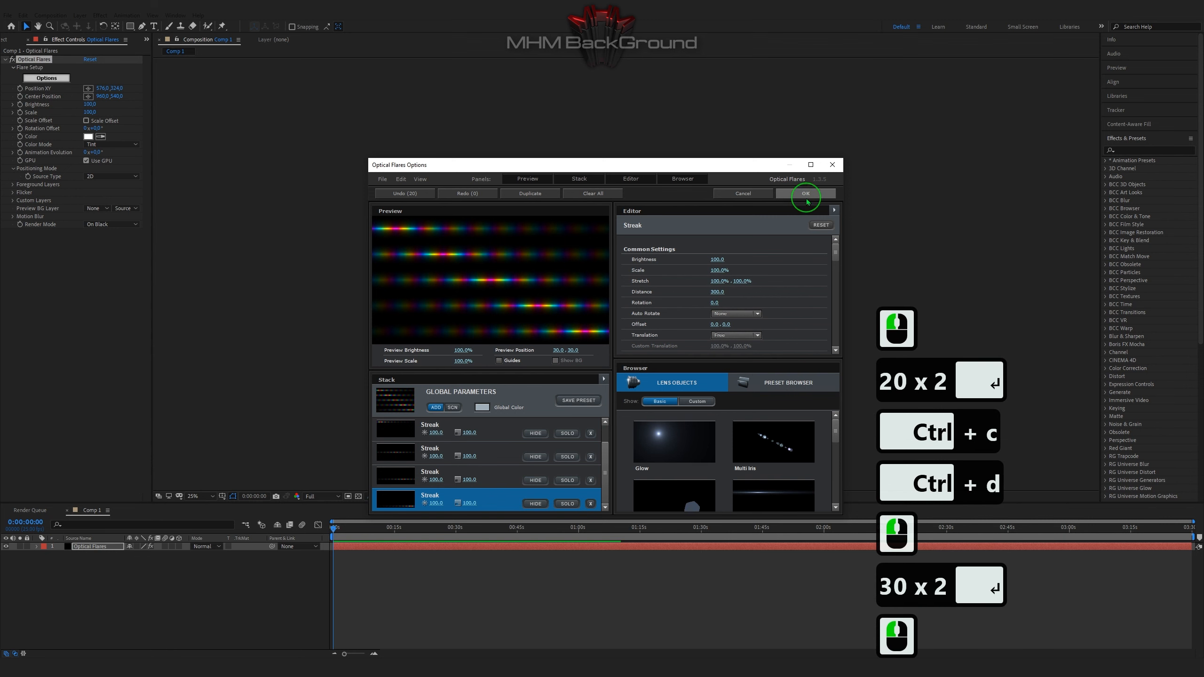
Create a black solid named "Particle array" at composition size and copy its name
click(344, 250)
right_click(112, 587)
mouse_move(142, 483)
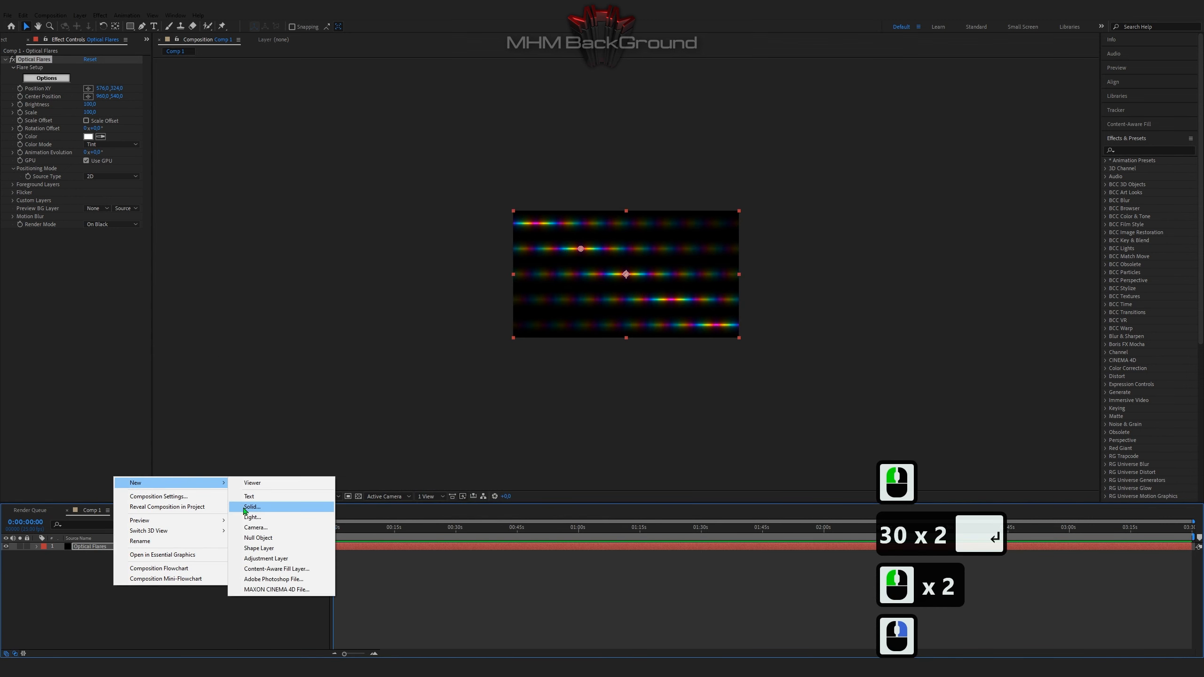
click(245, 504)
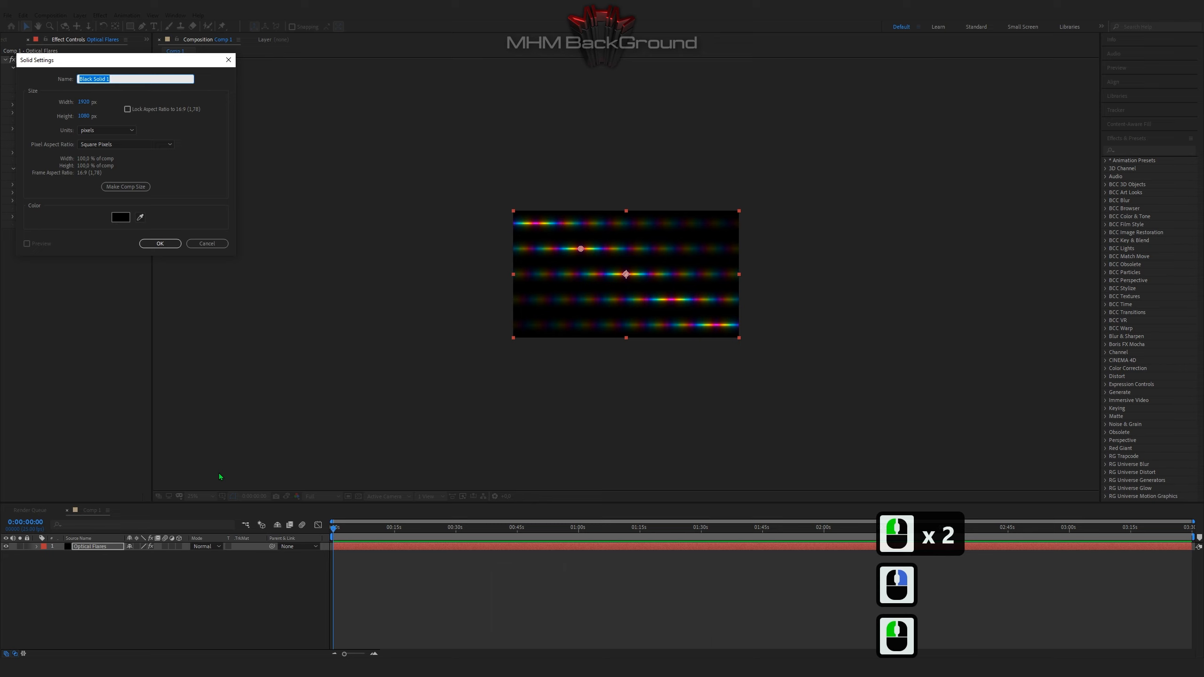
text(Par)
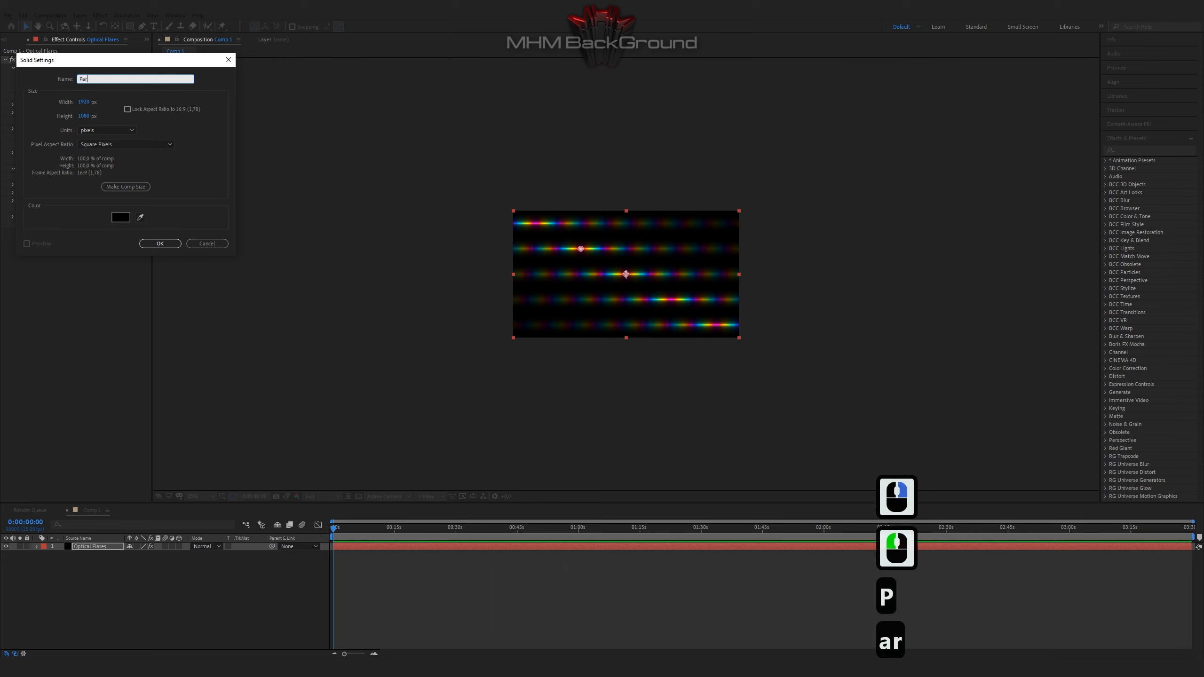
text(ticel)
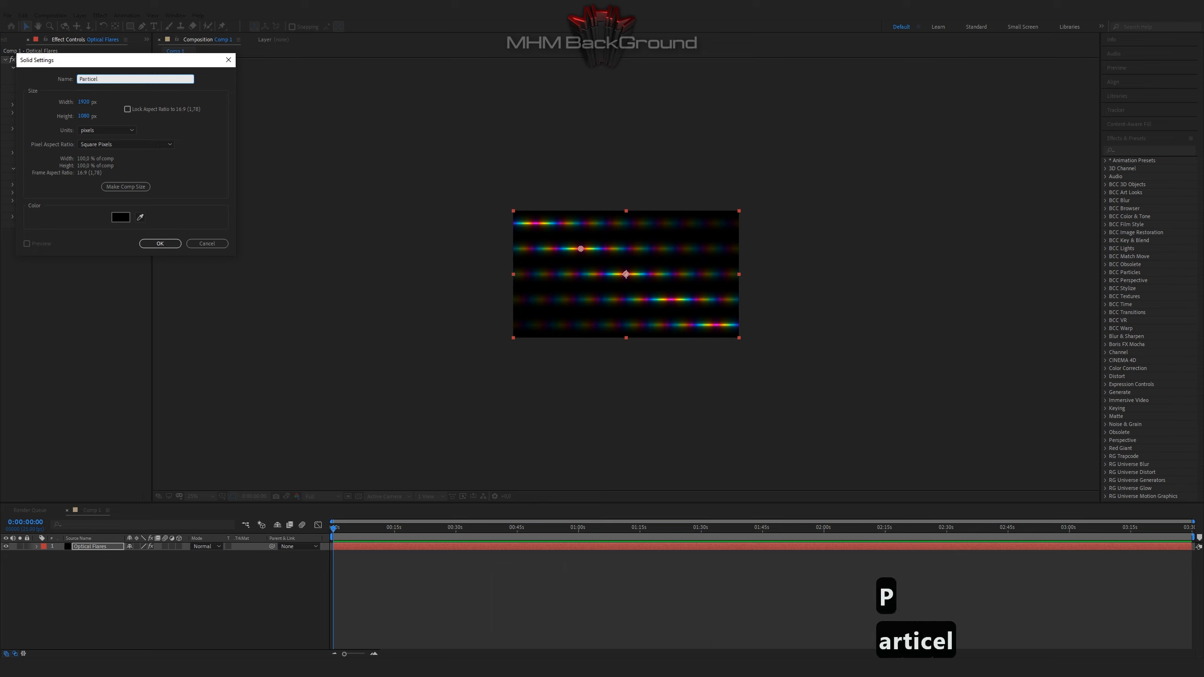
key(BackSpace)
key(BackSpace)
text(le ar)
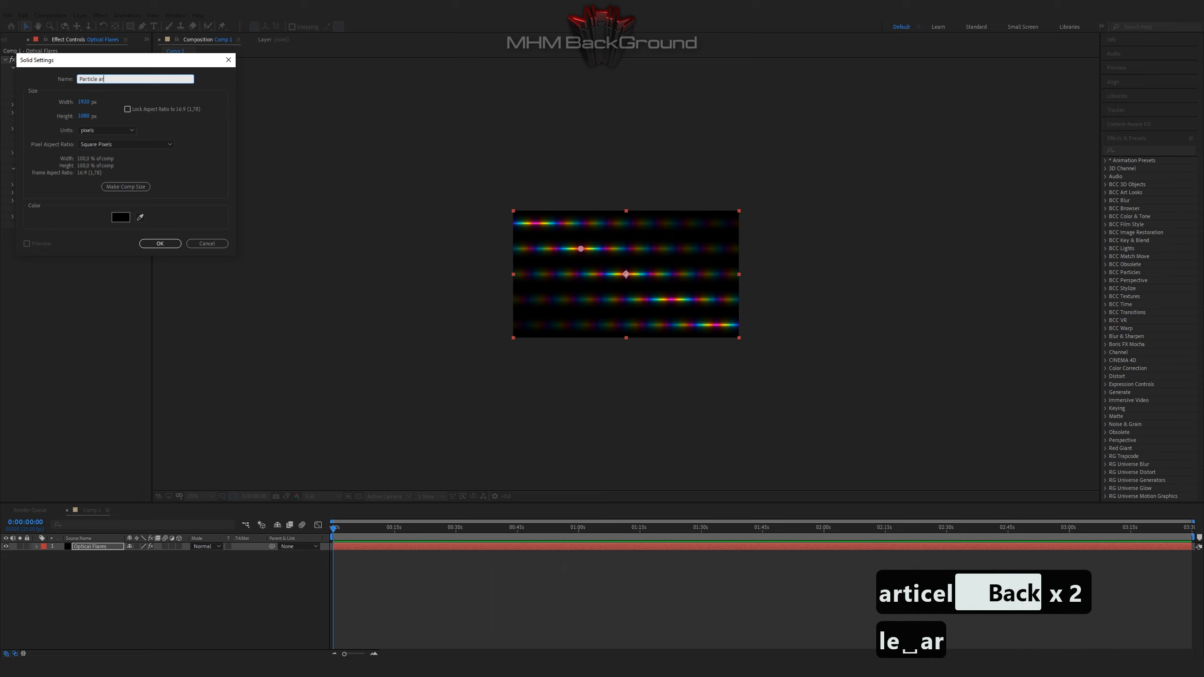
text(ray)
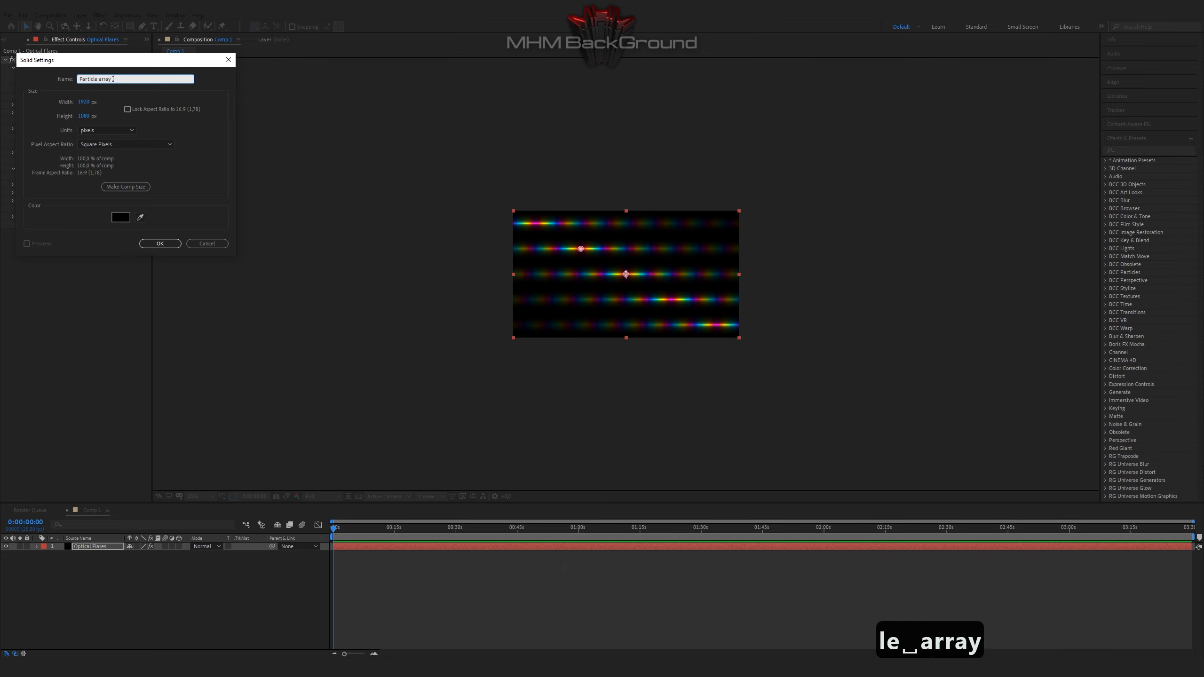
drag(113, 78, 58, 78)
key(ctrl+c)
click(160, 243)
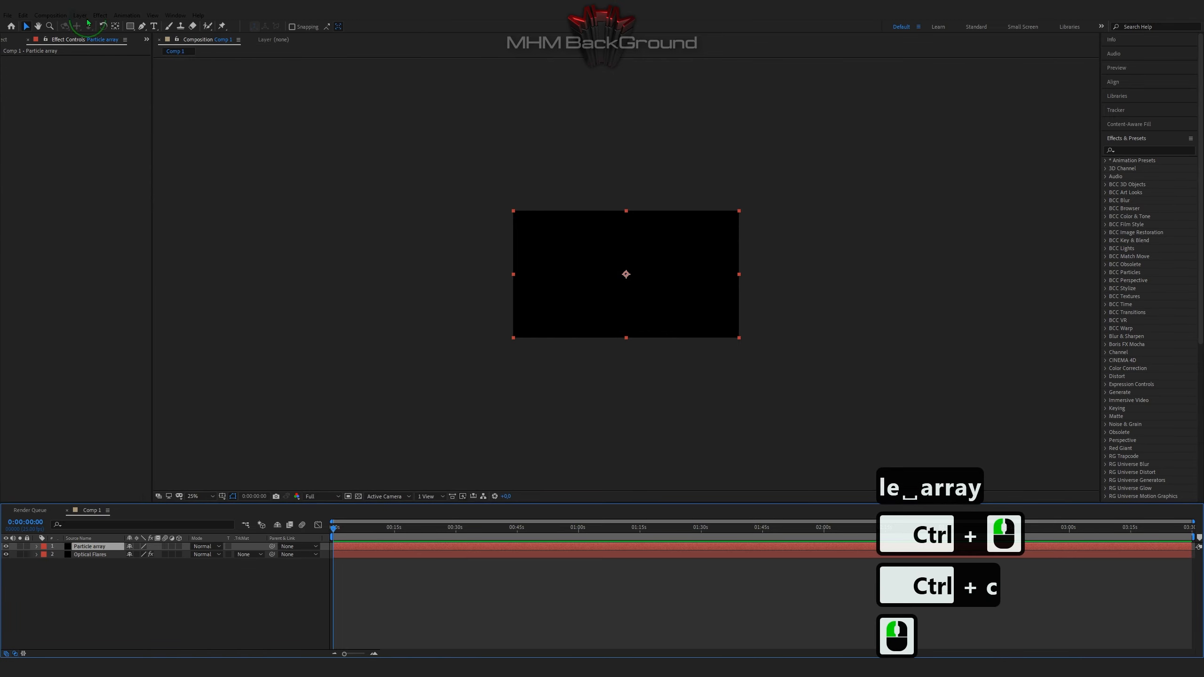
Apply the BCC Particle Array 3D effect to the Particle array solid and expand its Particles settings
click(101, 15)
mouse_move(199, 173)
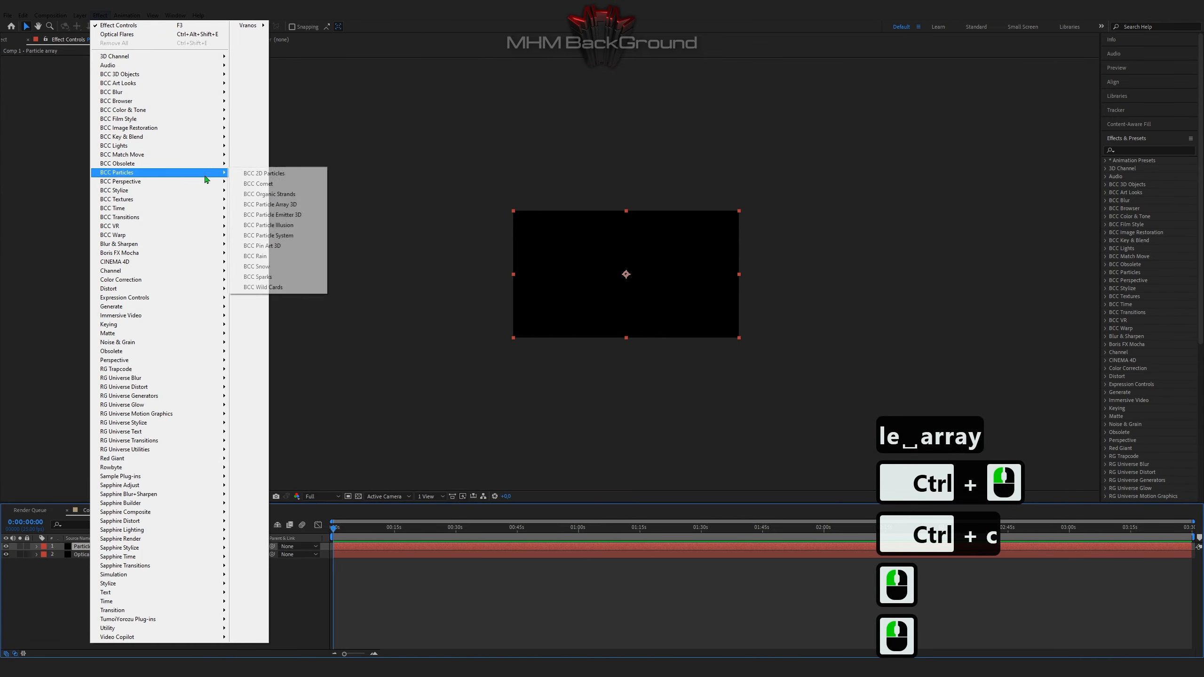
click(270, 205)
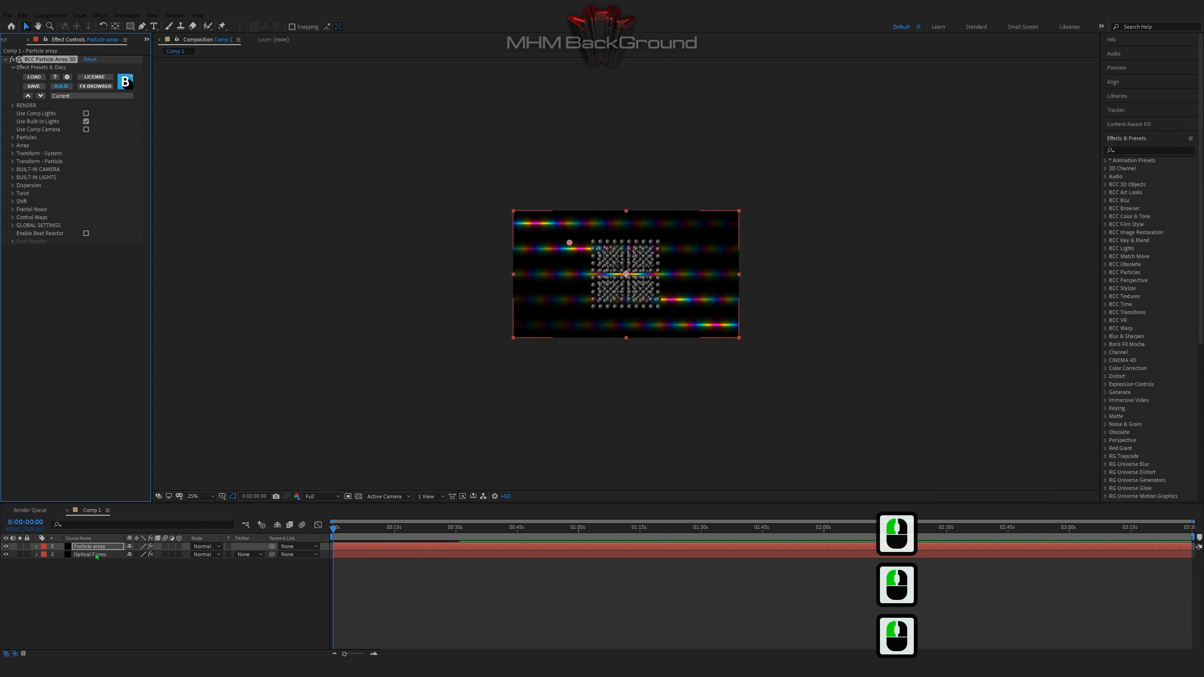
click(13, 137)
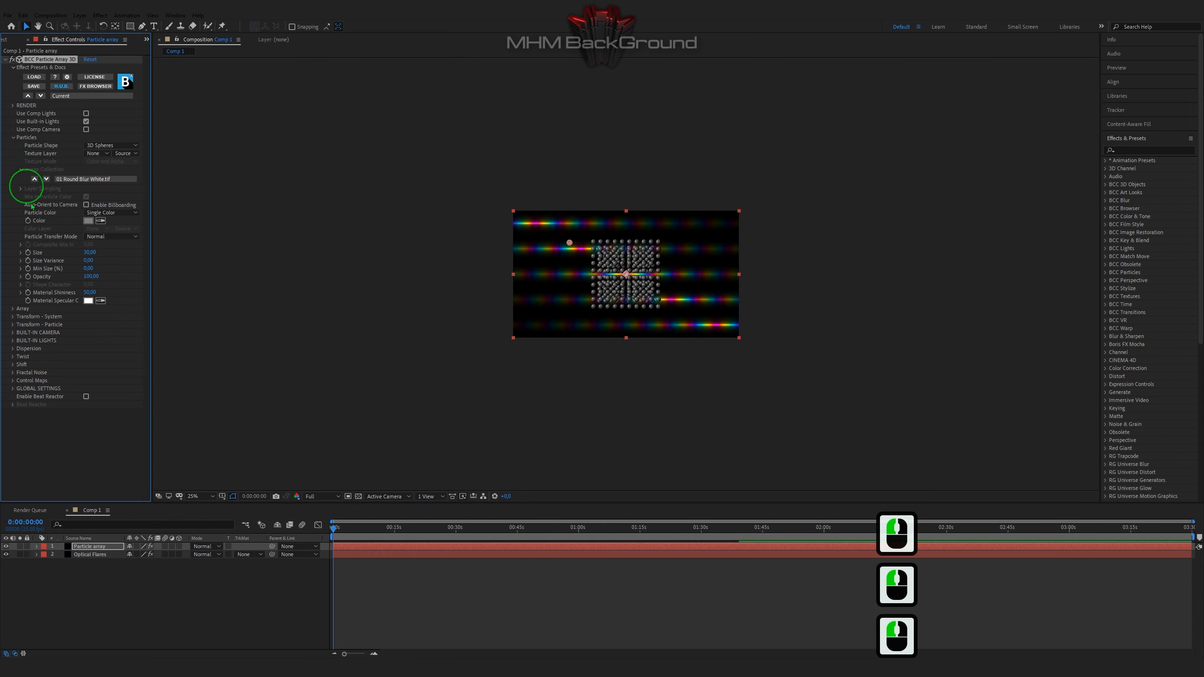
On the Optical Flares layer, set the flare's Position XY to 186, 340 and its scale to 1130
click(90, 555)
click(104, 88)
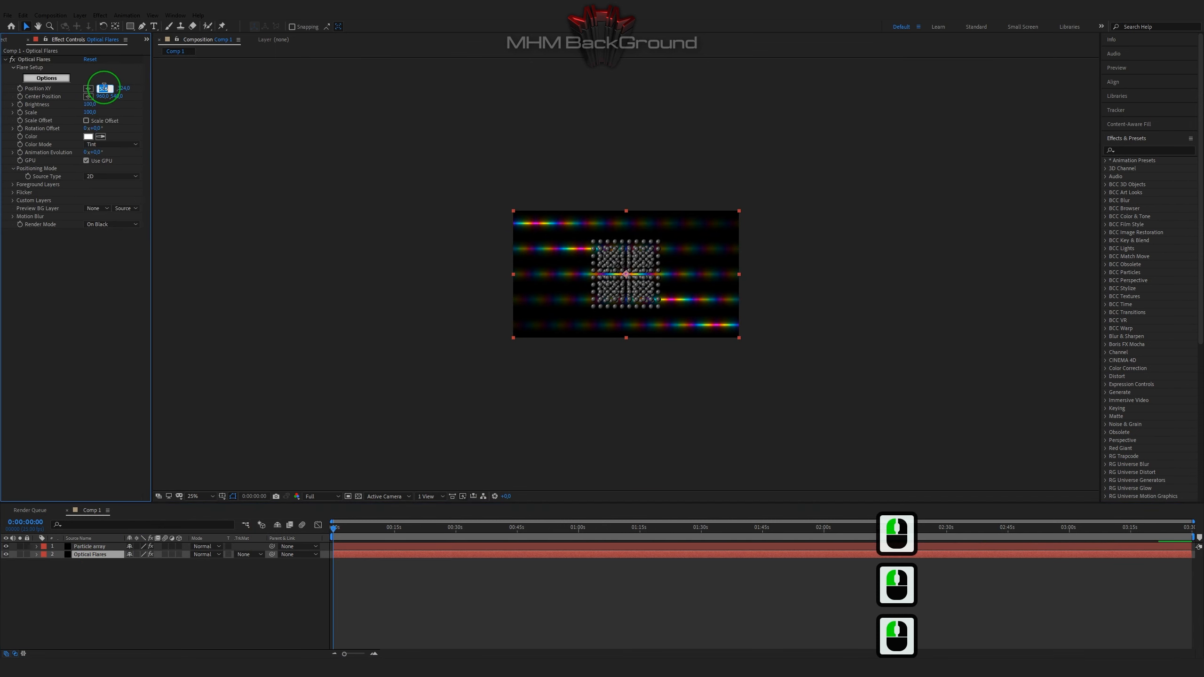
text(1)
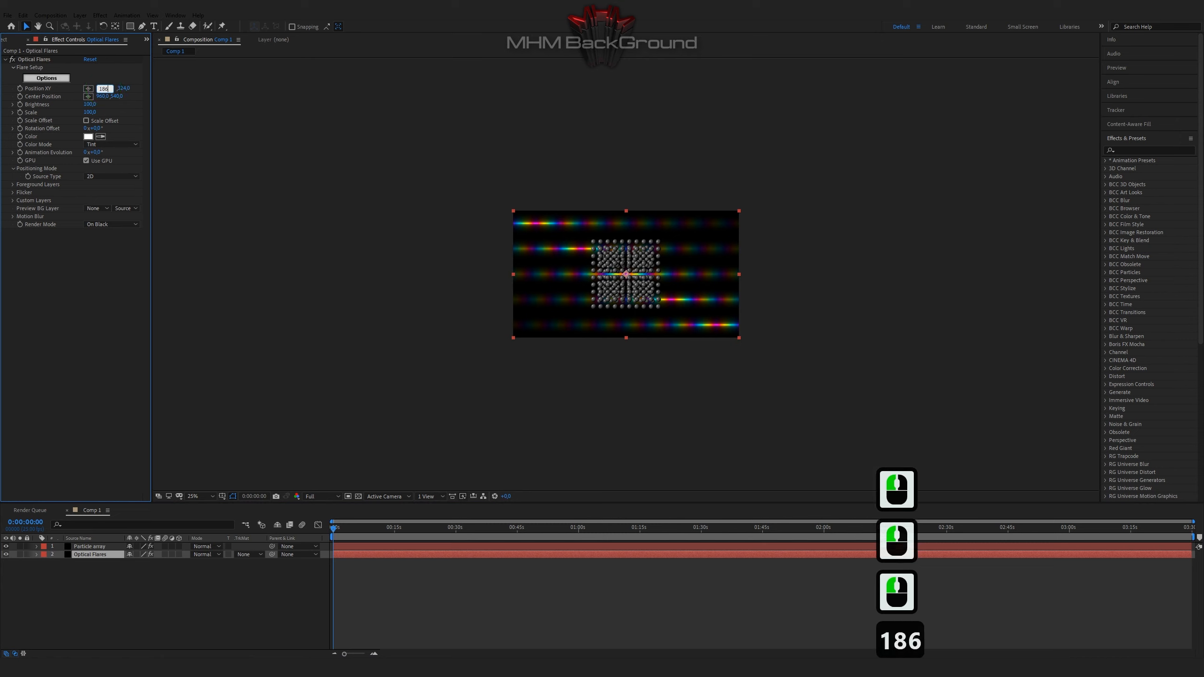
text(86)
key(Tab)
text(34)
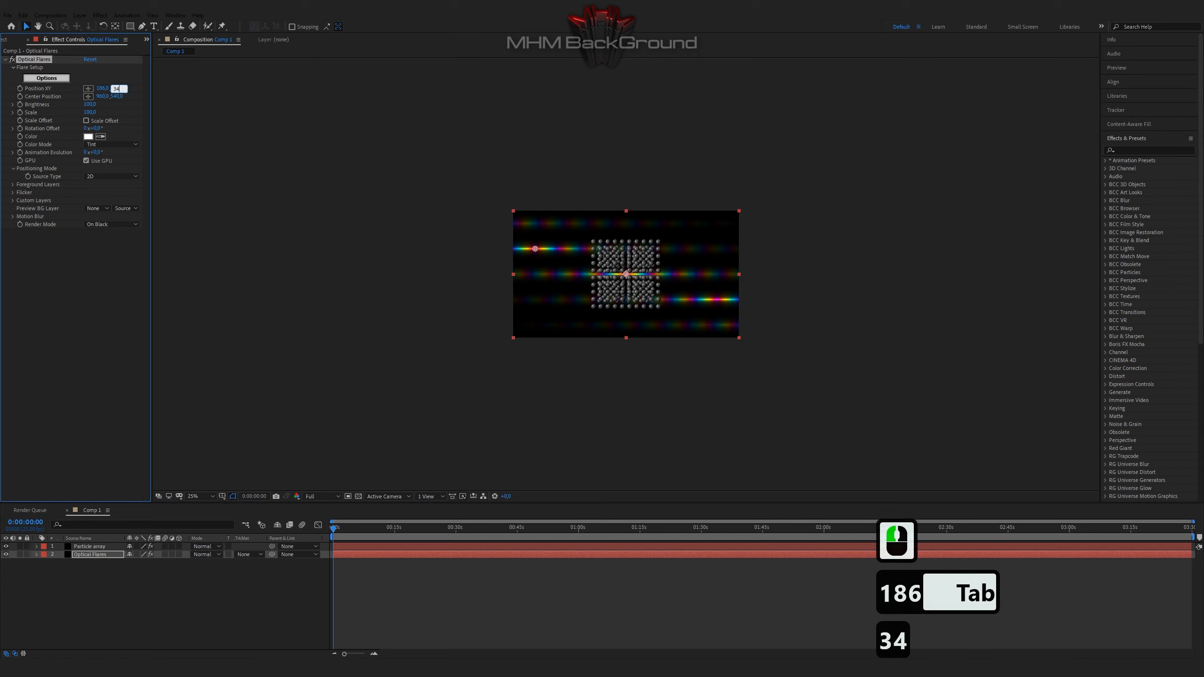
key(Tab)
key(Tab)
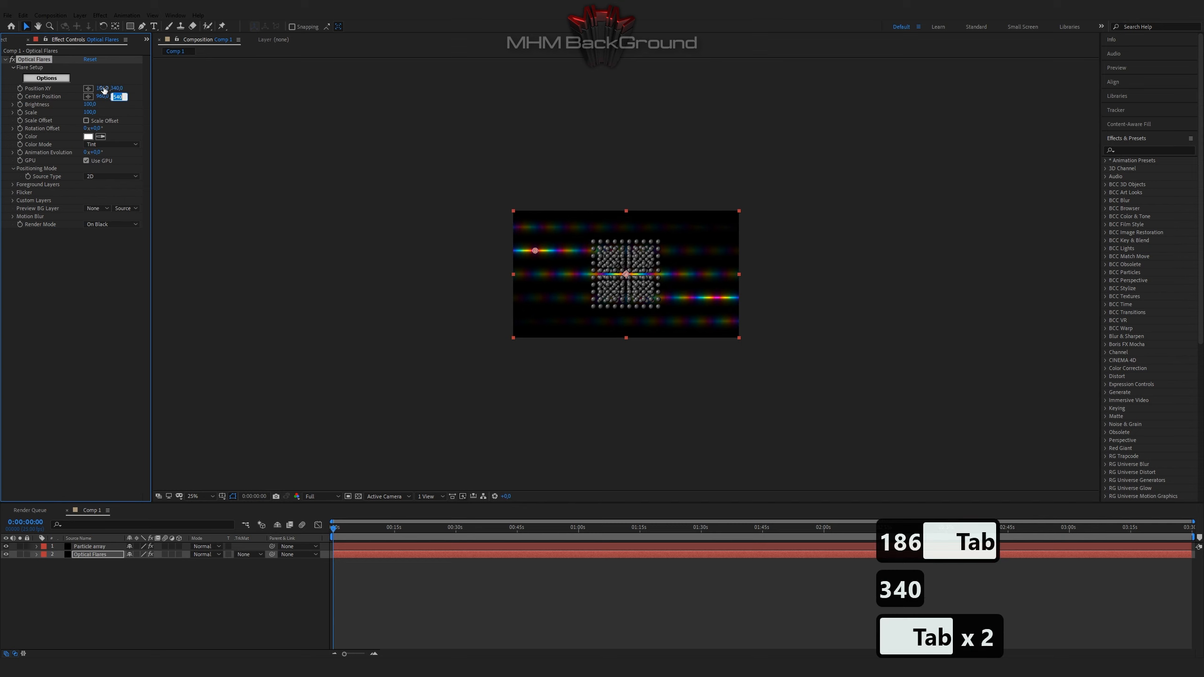
text(1130)
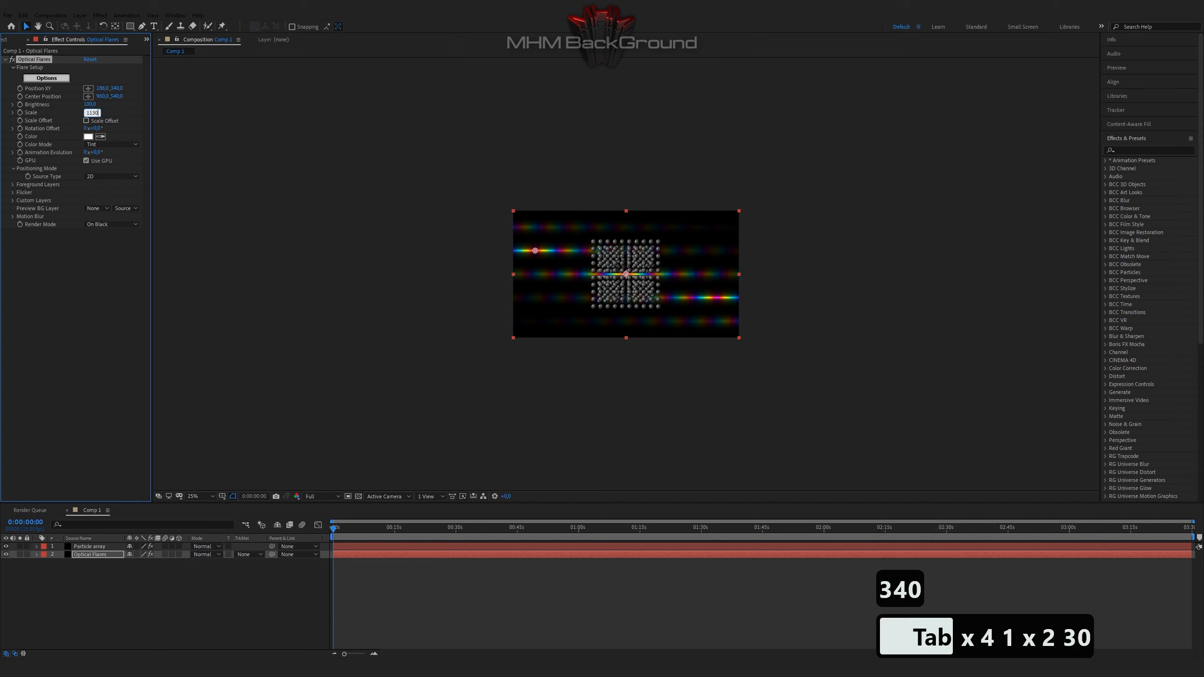
key(Return)
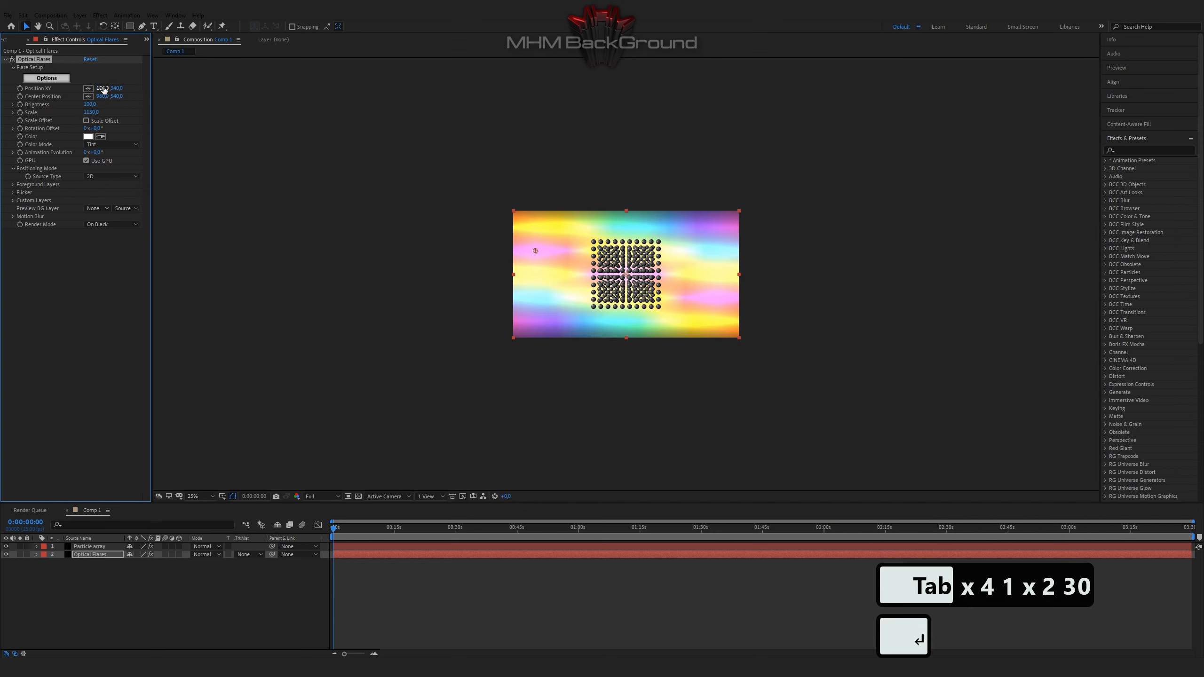
Color the array's particles by Layer XY, using the Optical Flares layer with Effects & Masks as color layer
scroll(373, 344, up, 2)
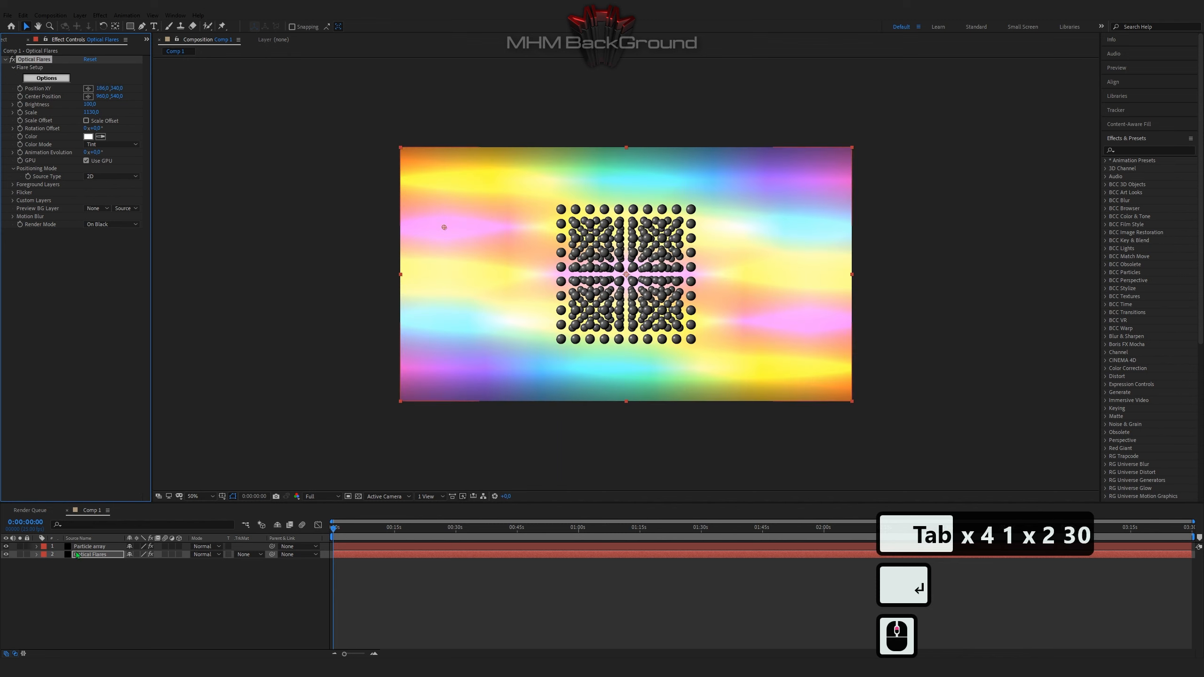
click(88, 546)
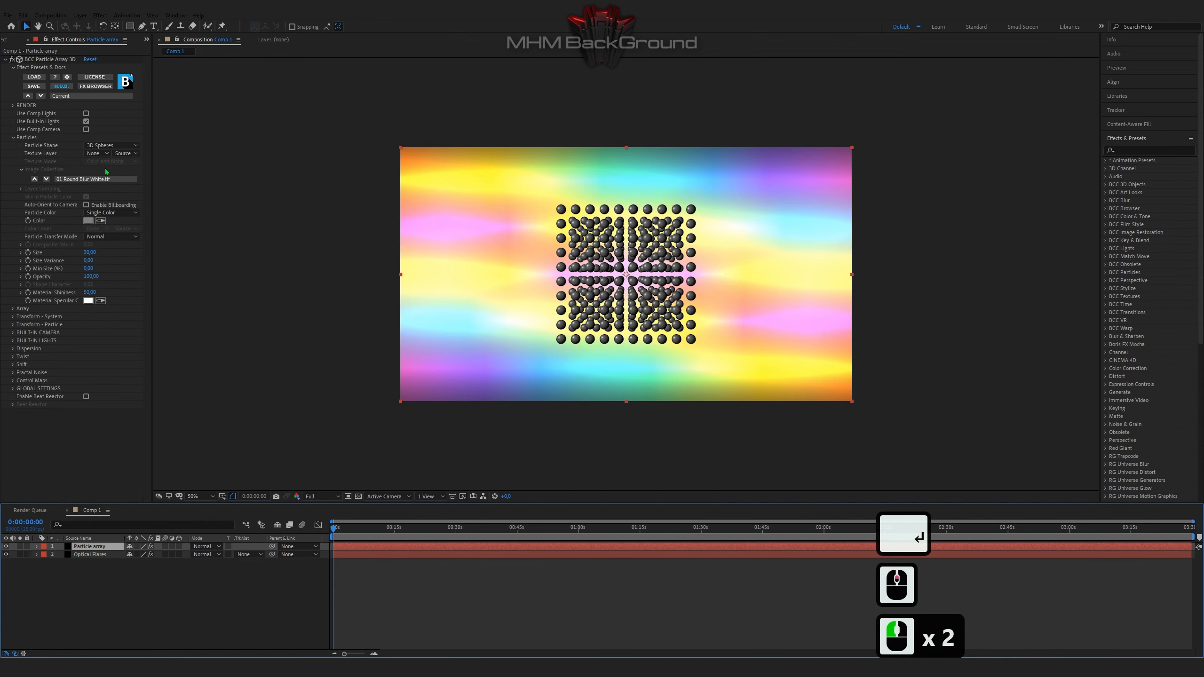
click(109, 213)
click(99, 232)
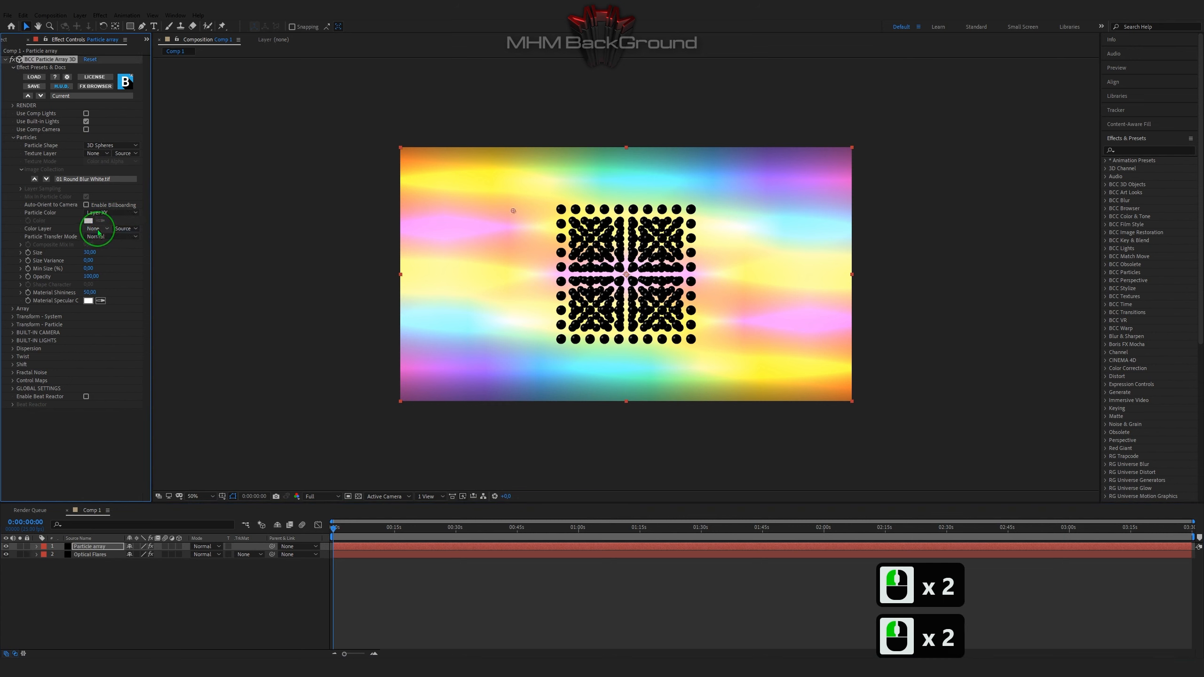
click(99, 232)
click(111, 260)
click(131, 229)
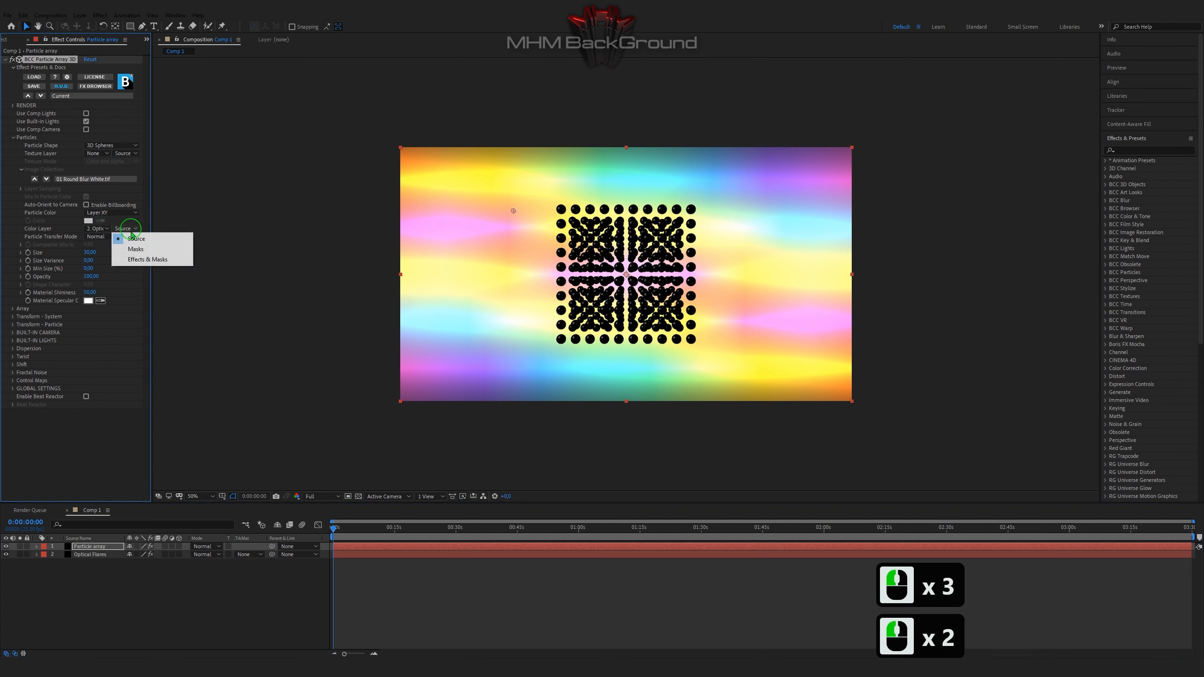
click(148, 260)
Set the size of the array's particles to 25
click(90, 252)
text(25)
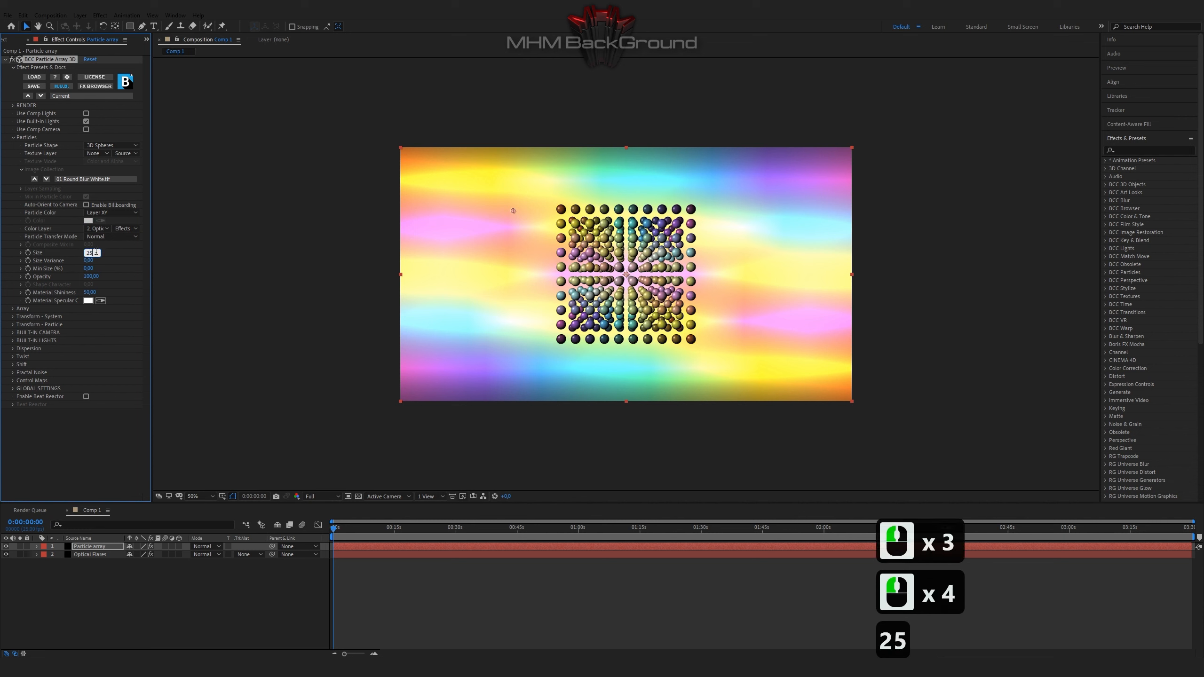
click(98, 360)
Set the array layout to Onion Spheres with 61 particles per ring, 299 rings per layer and a layer count of 1
click(13, 309)
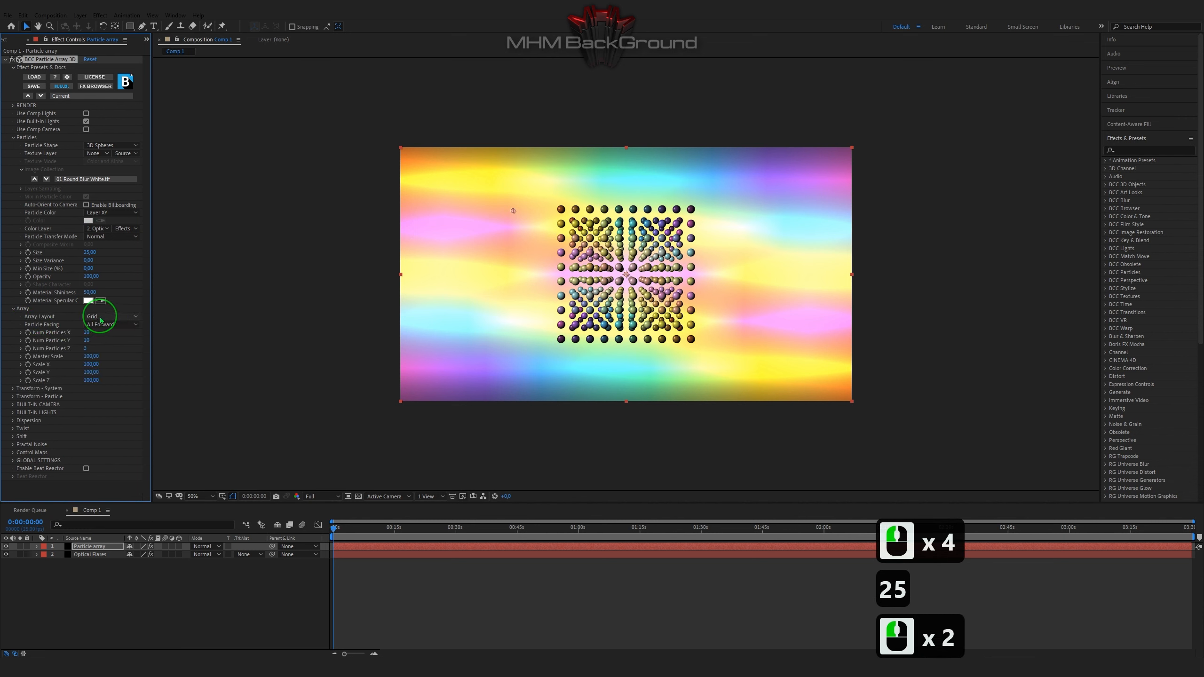
click(101, 318)
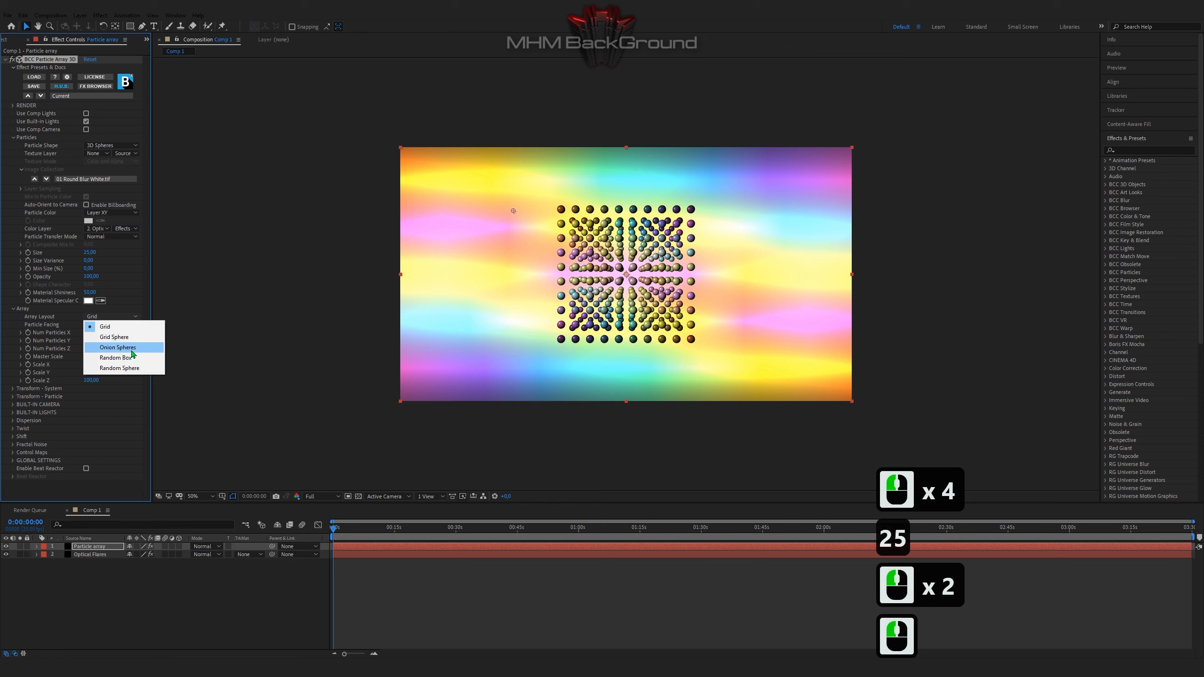
click(98, 346)
double_click(89, 333)
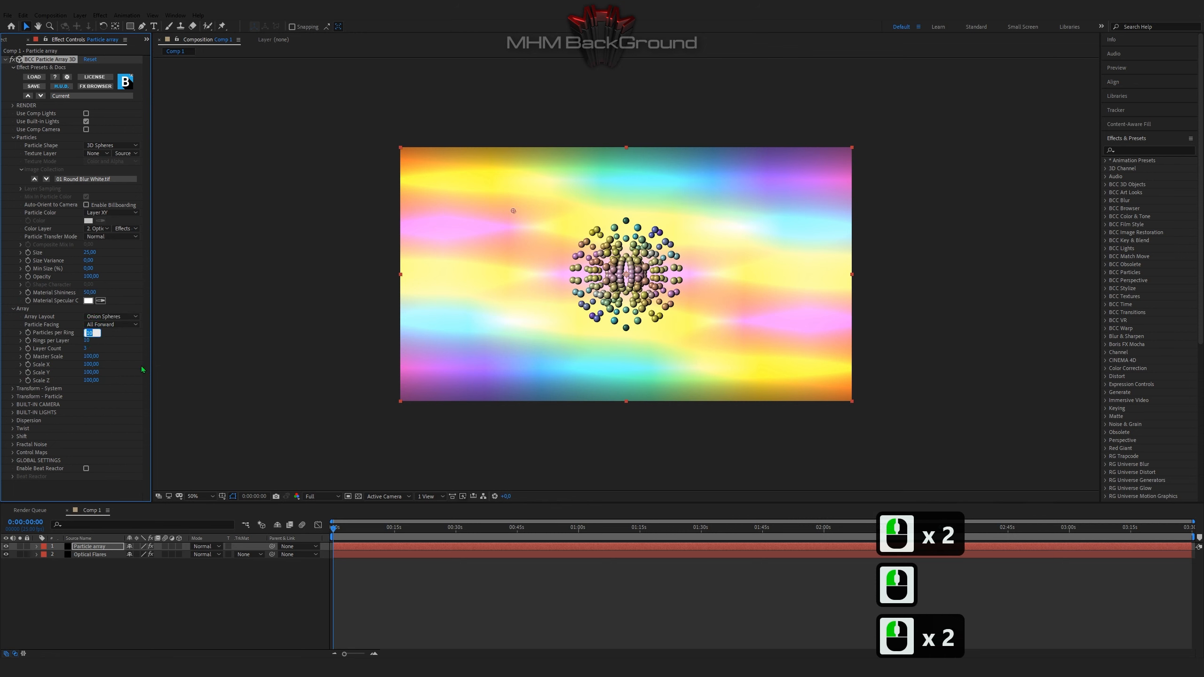
text(61)
key(Tab)
text(299)
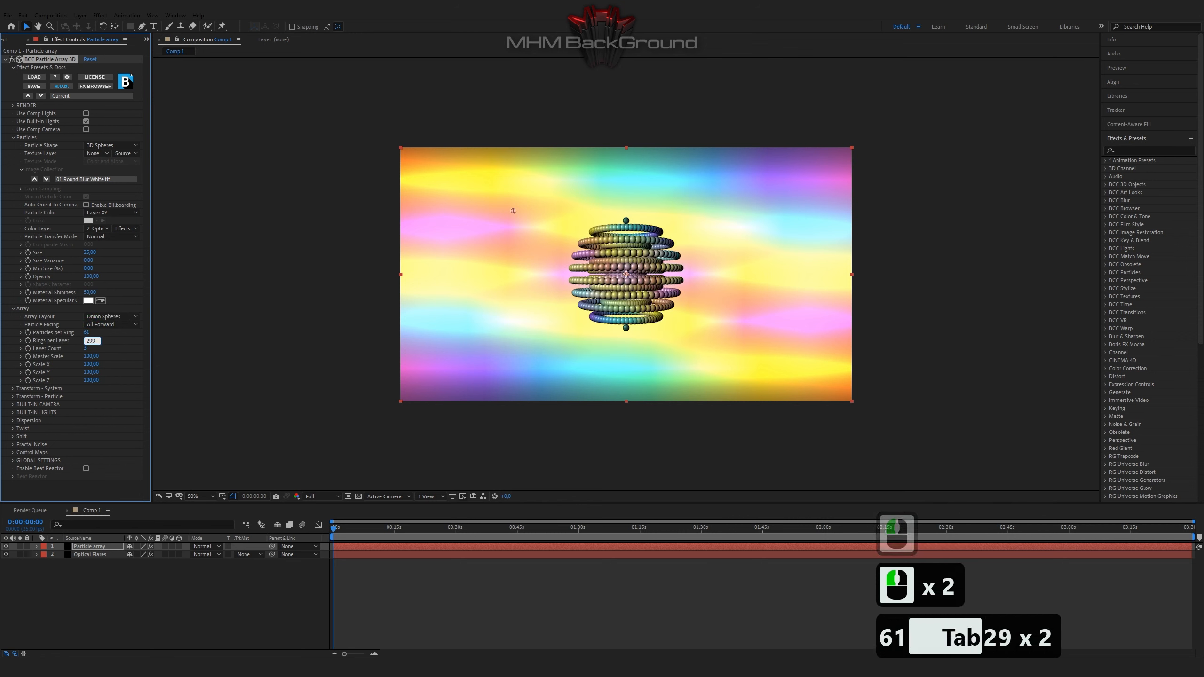
key(Tab)
text(1)
Set the array's Master Scale to 195 and both Scale X and Scale Y to 127
key(Tab)
text(1)
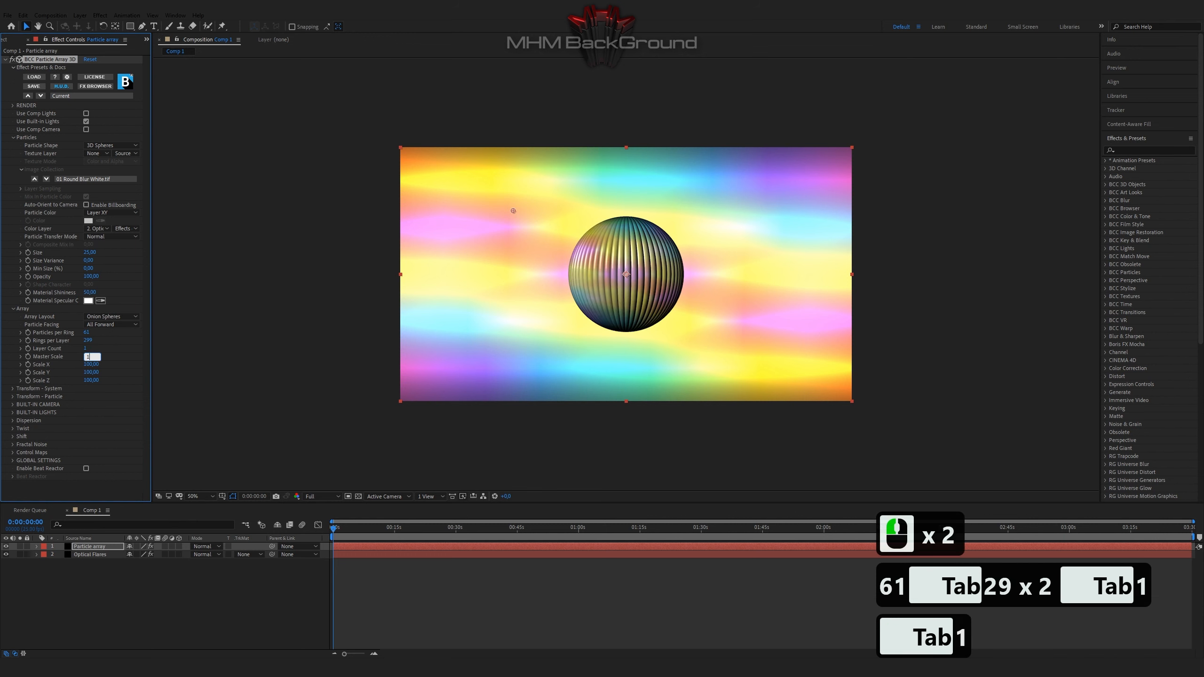
text(95)
key(Tab)
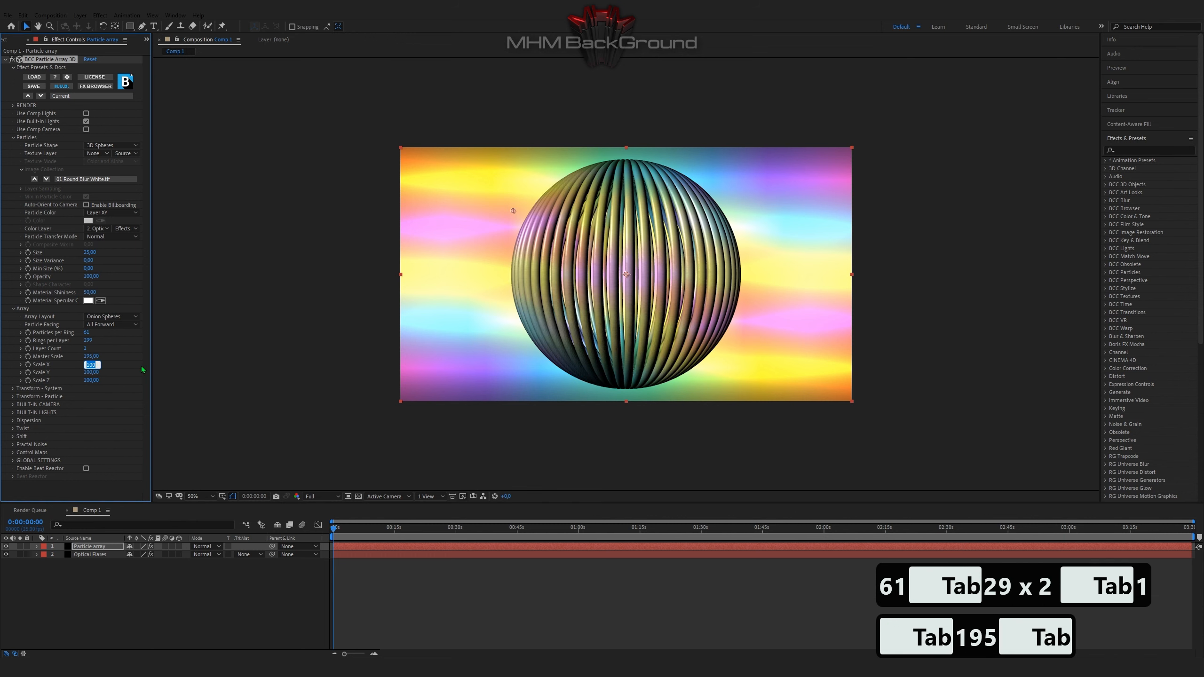
text(123)
key(Tab)
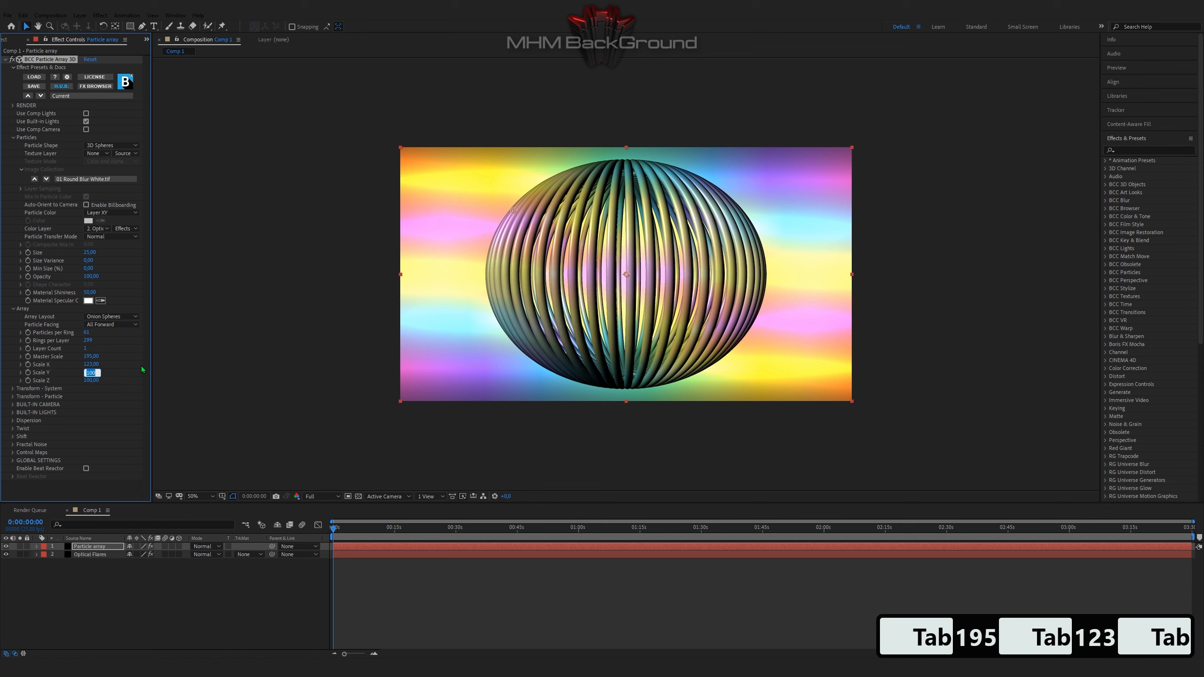
text(127)
ctrl+click(76, 371)
key(ctrl+c)
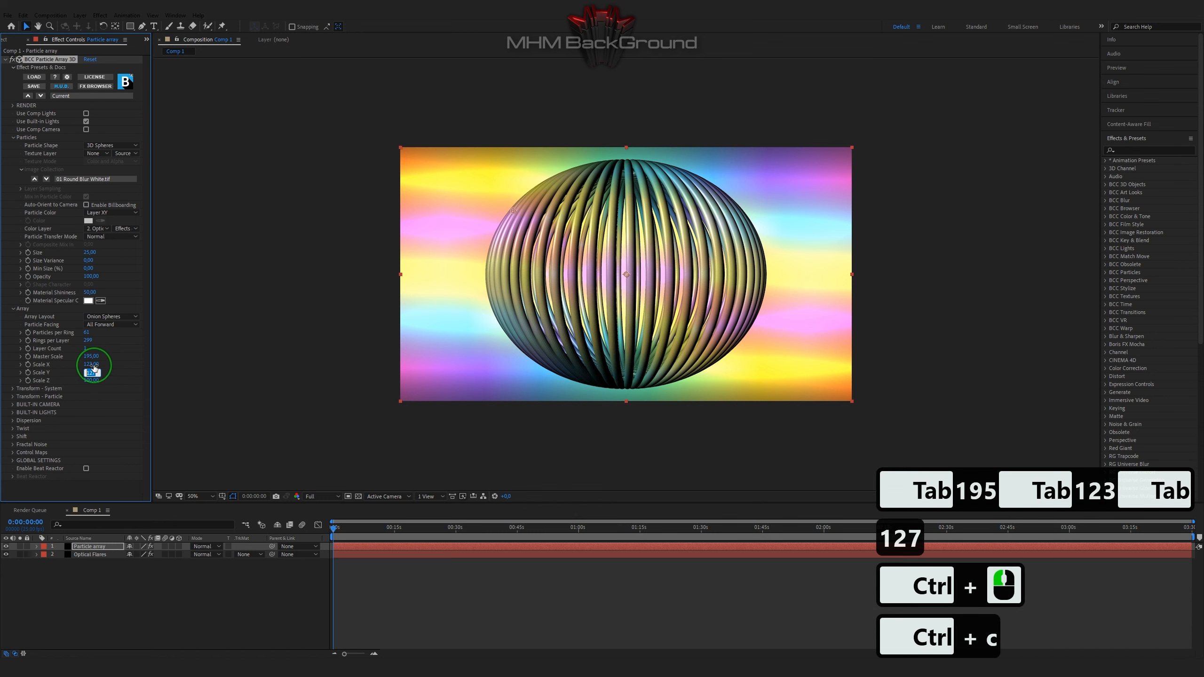
click(91, 364)
key(ctrl+v)
click(56, 379)
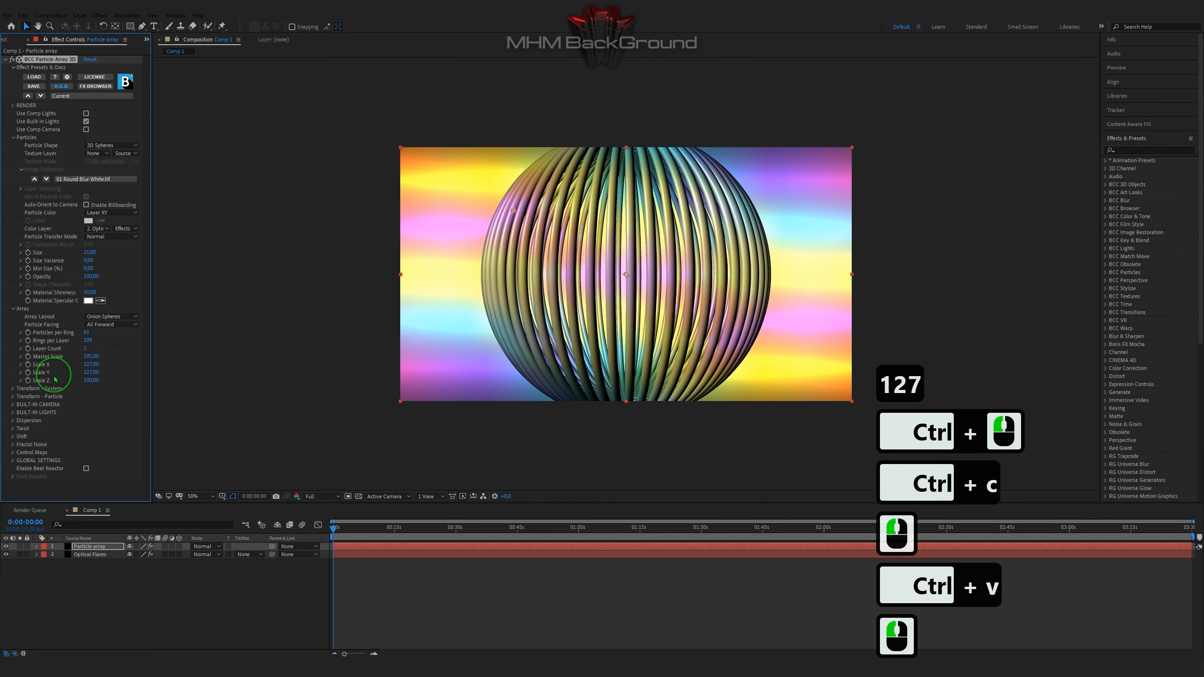
Set the Global Scale of the particle system's transform to 293
click(12, 389)
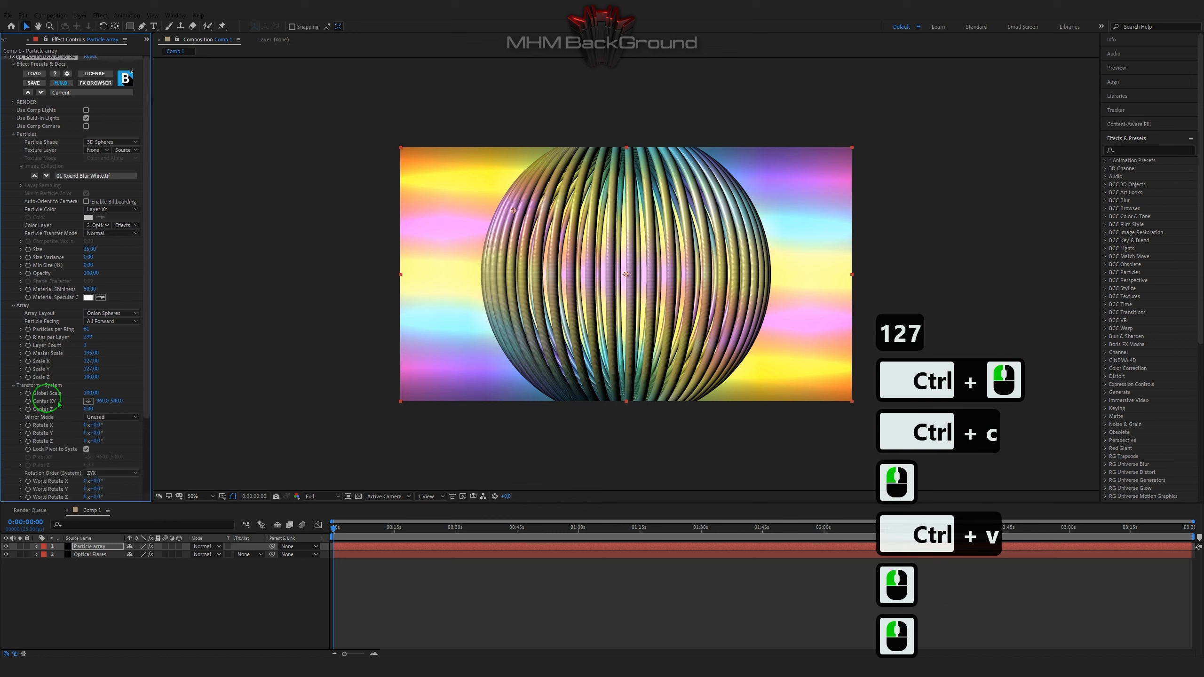
click(91, 393)
text(293)
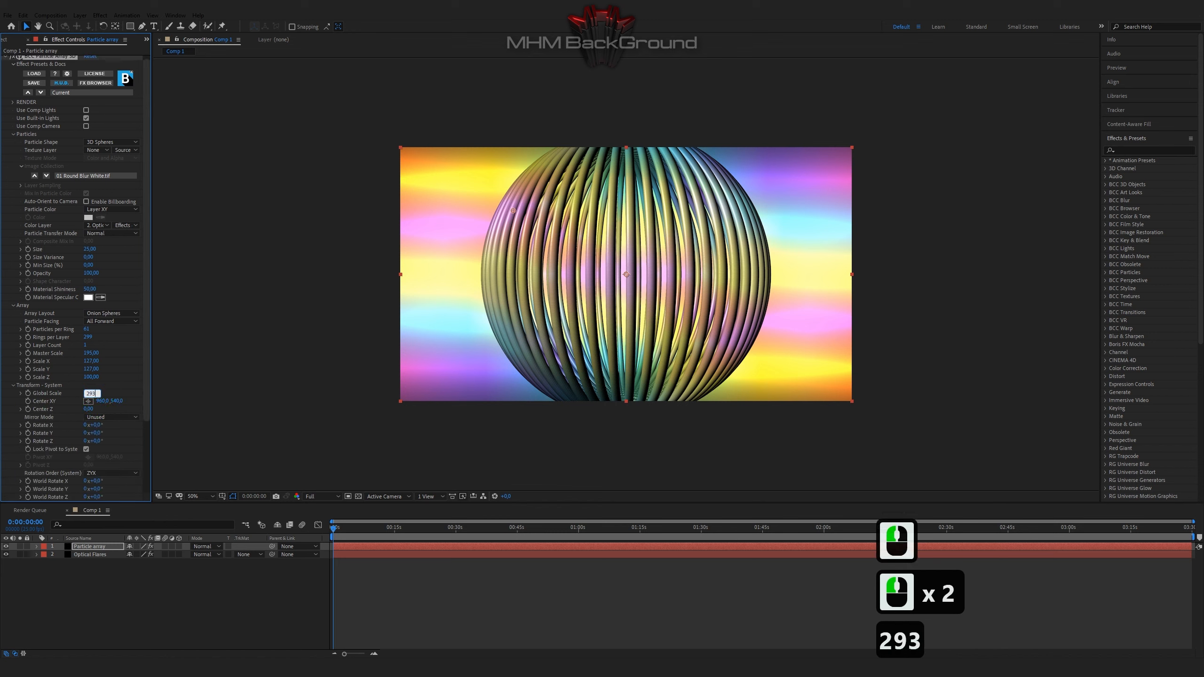
key(Tab)
key(Tab)
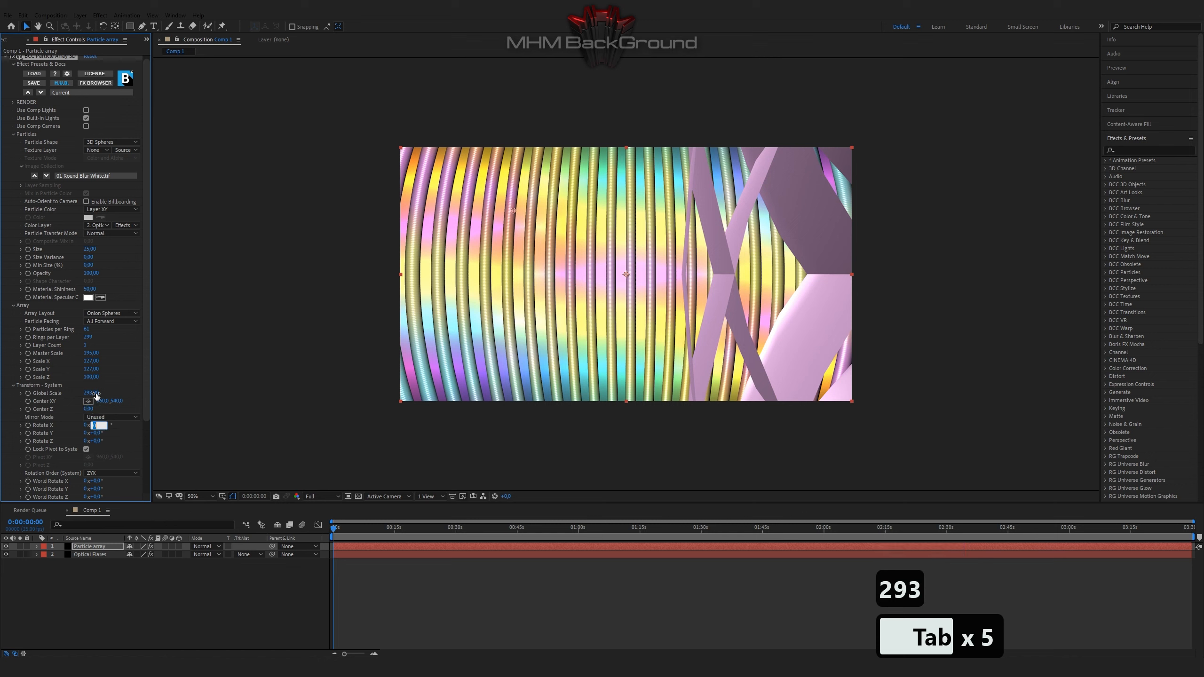
Rotate the particle system 131° in X, 88° in Y and 139° in Z
text(131)
key(Tab)
key(Tab)
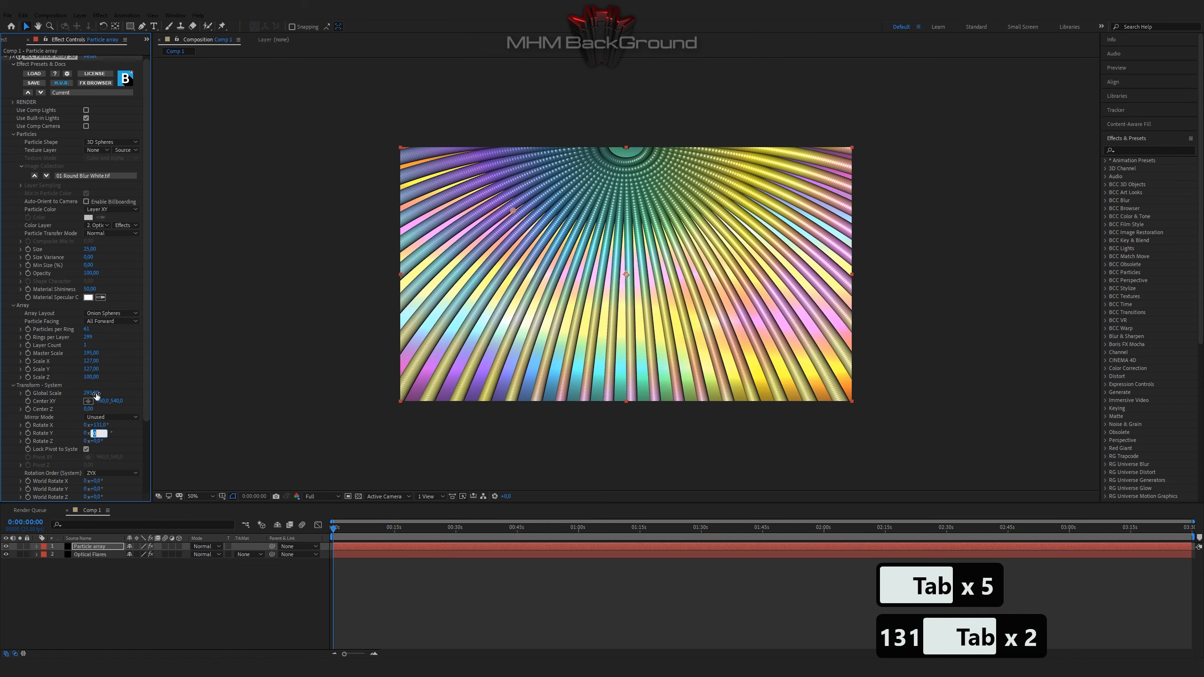
text(88)
key(Tab)
key(Tab)
text(13)
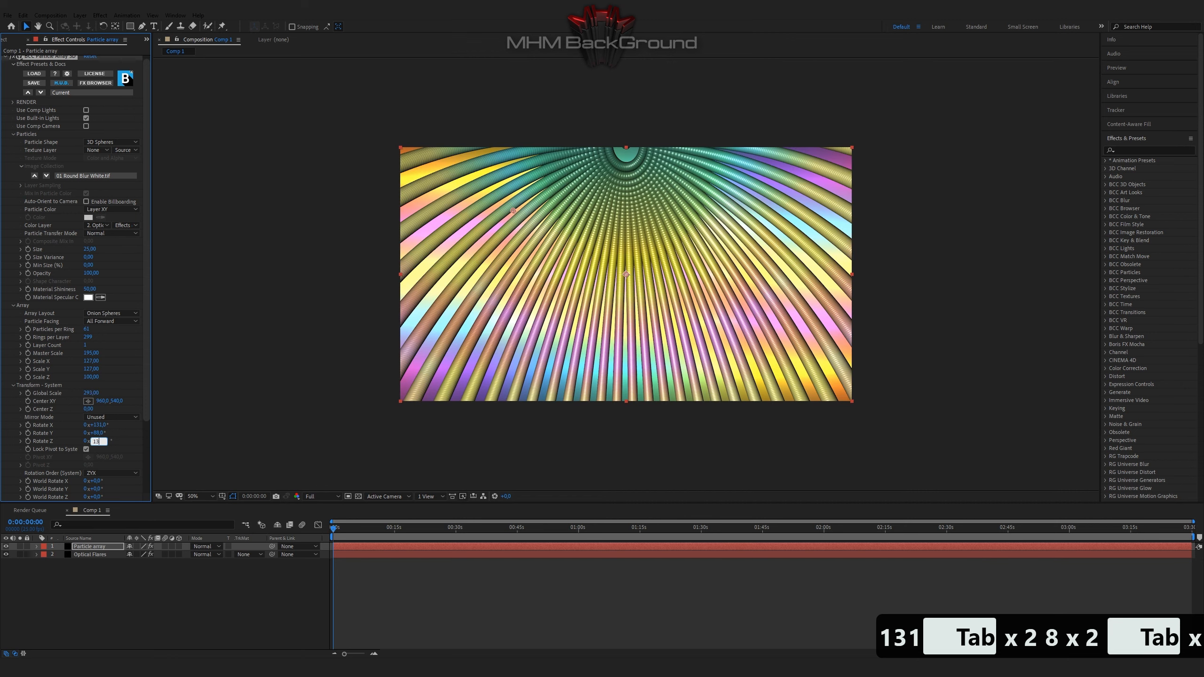
text(9)
key(Return)
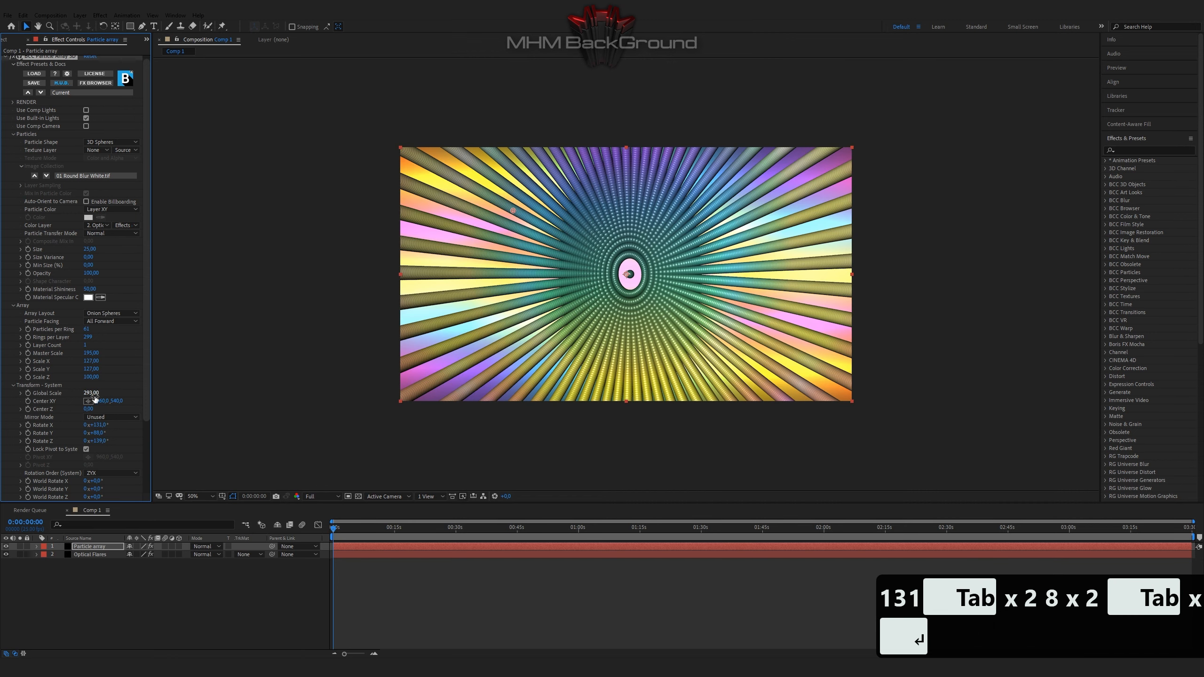
Disable Light L1 in the effect's built-in lights
scroll(95, 398, down, 3)
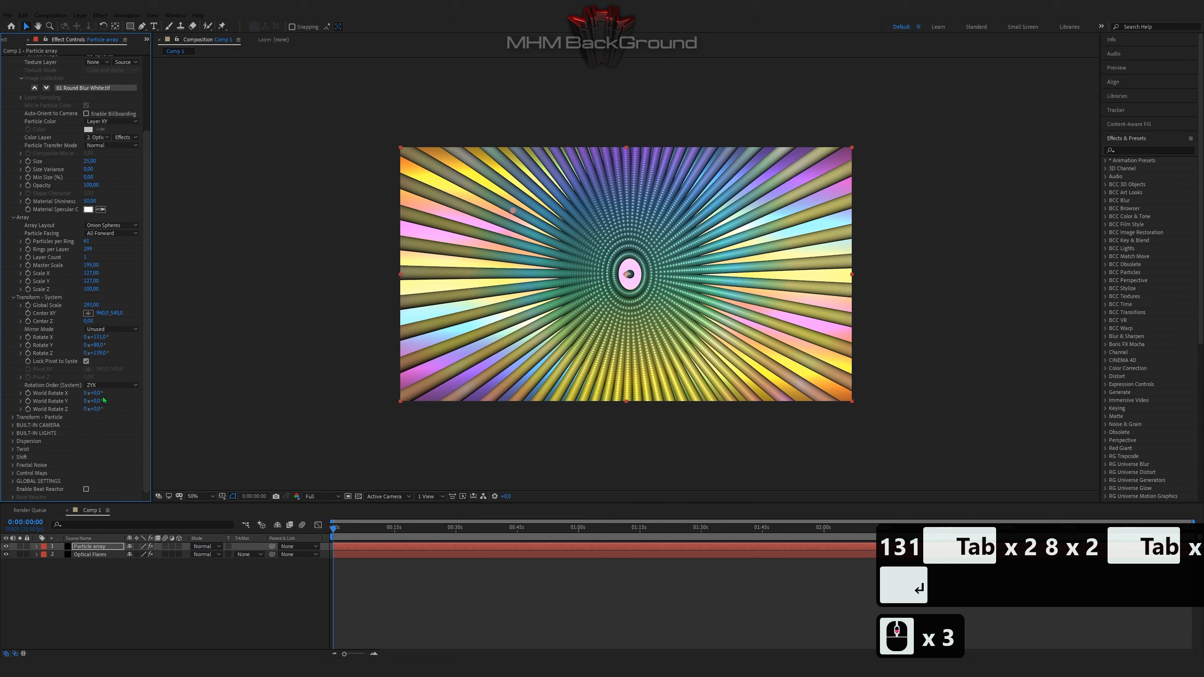
scroll(104, 400, down, 5)
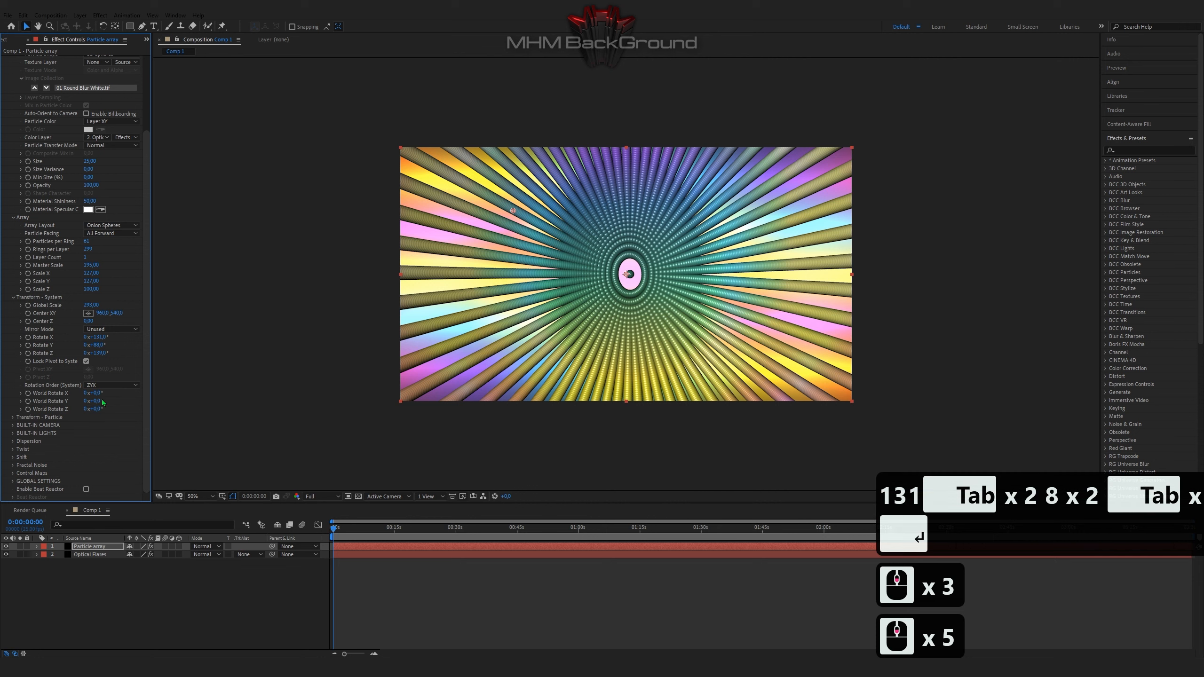
click(13, 433)
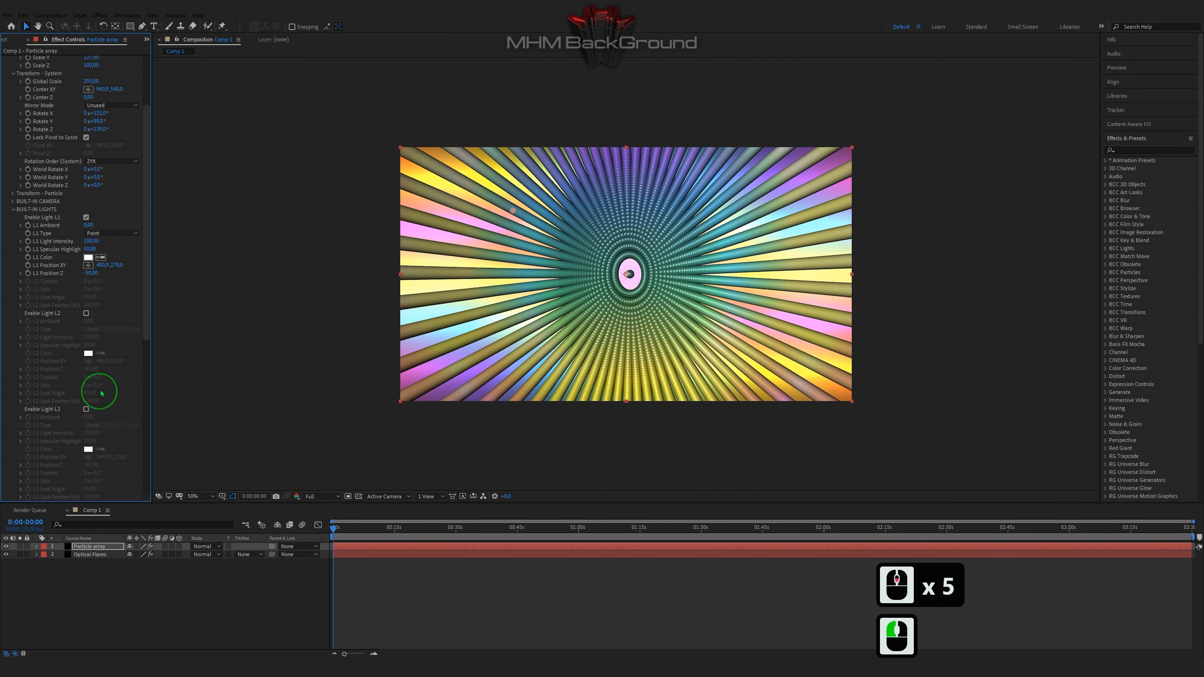
click(86, 218)
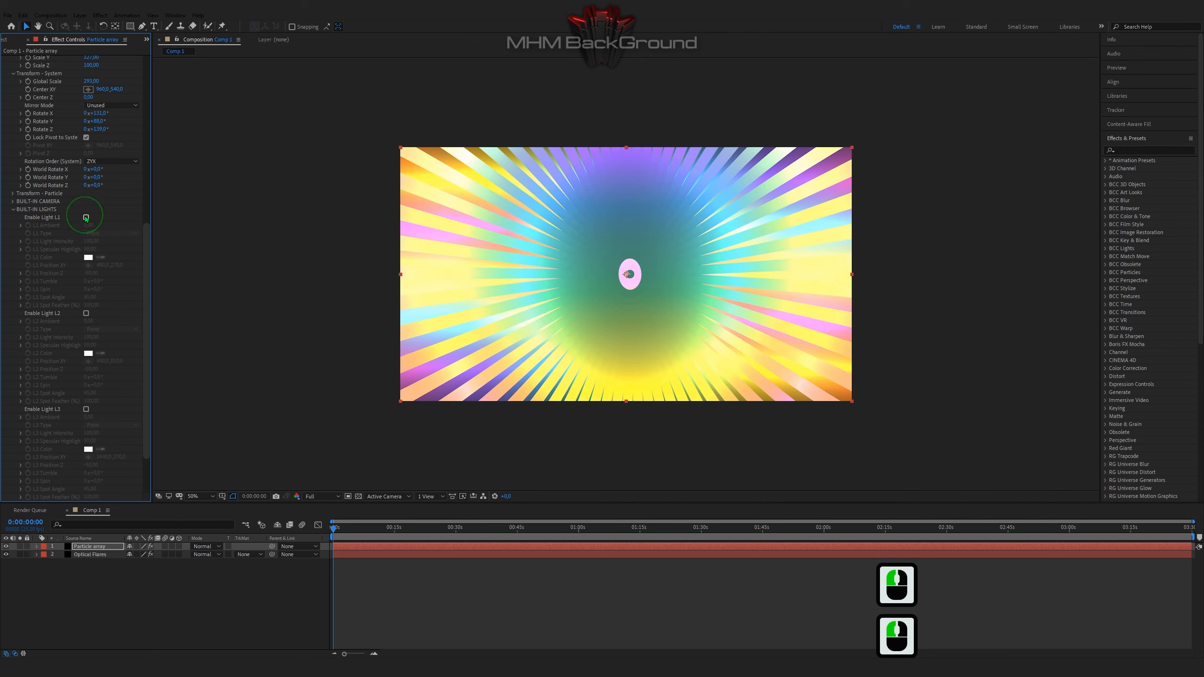
click(13, 210)
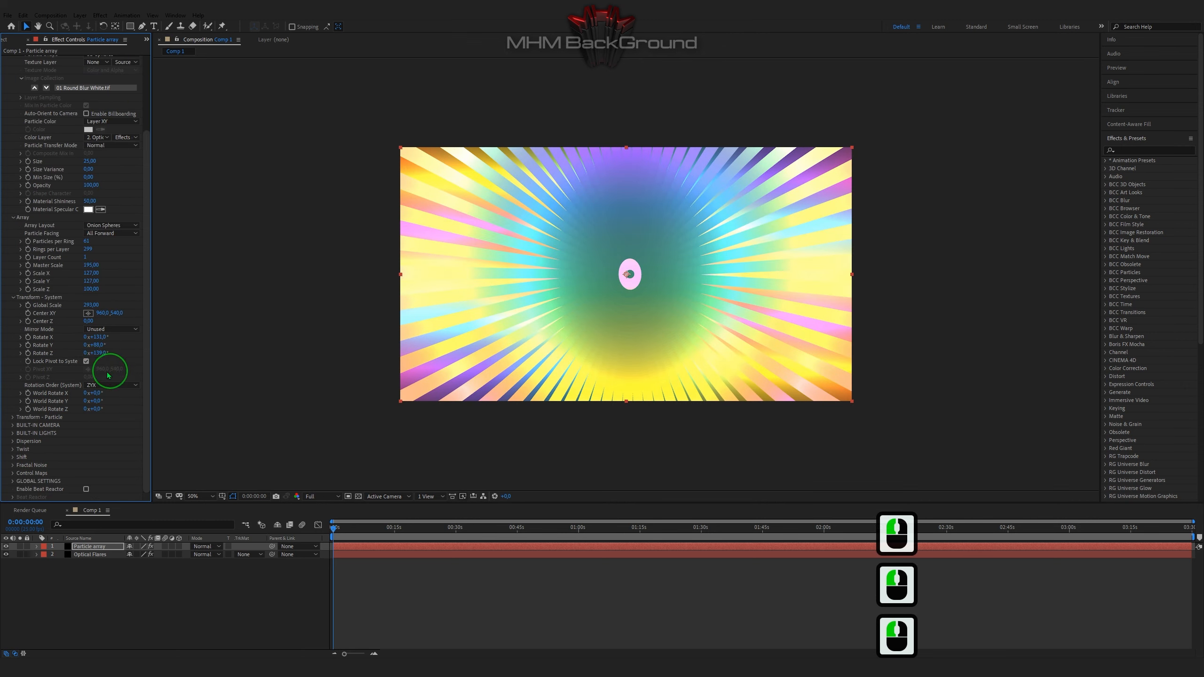
Set the Twist Angle of the particle array to 257°
click(13, 451)
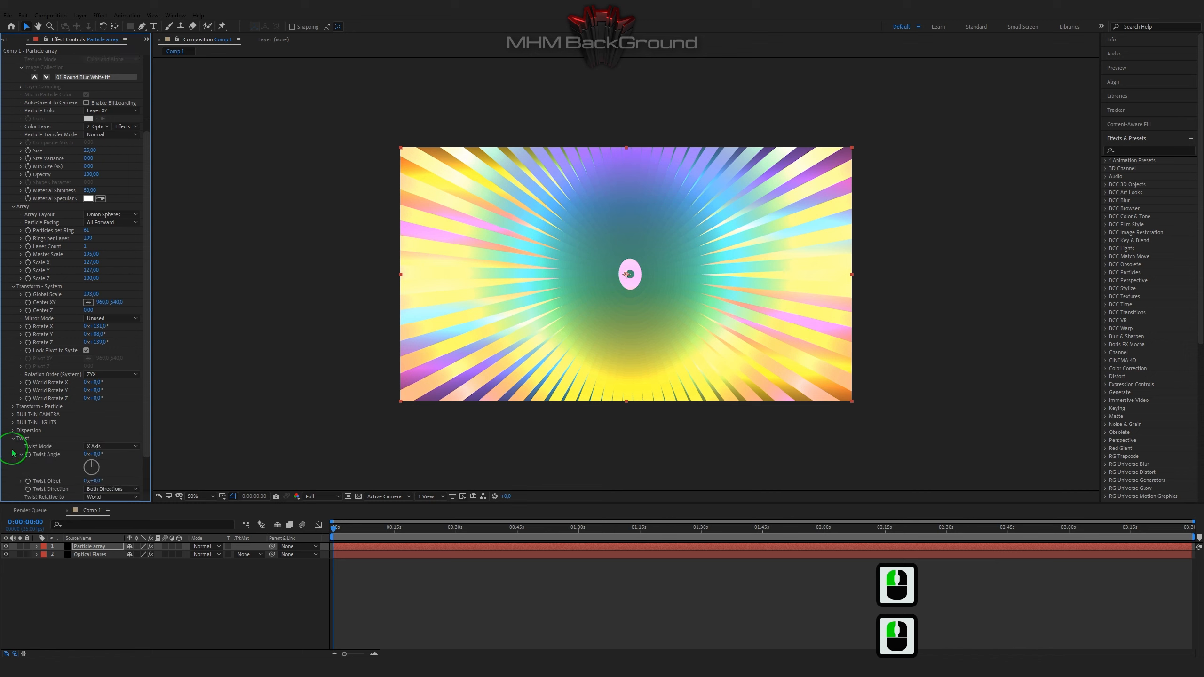
click(98, 454)
text(257)
key(Return)
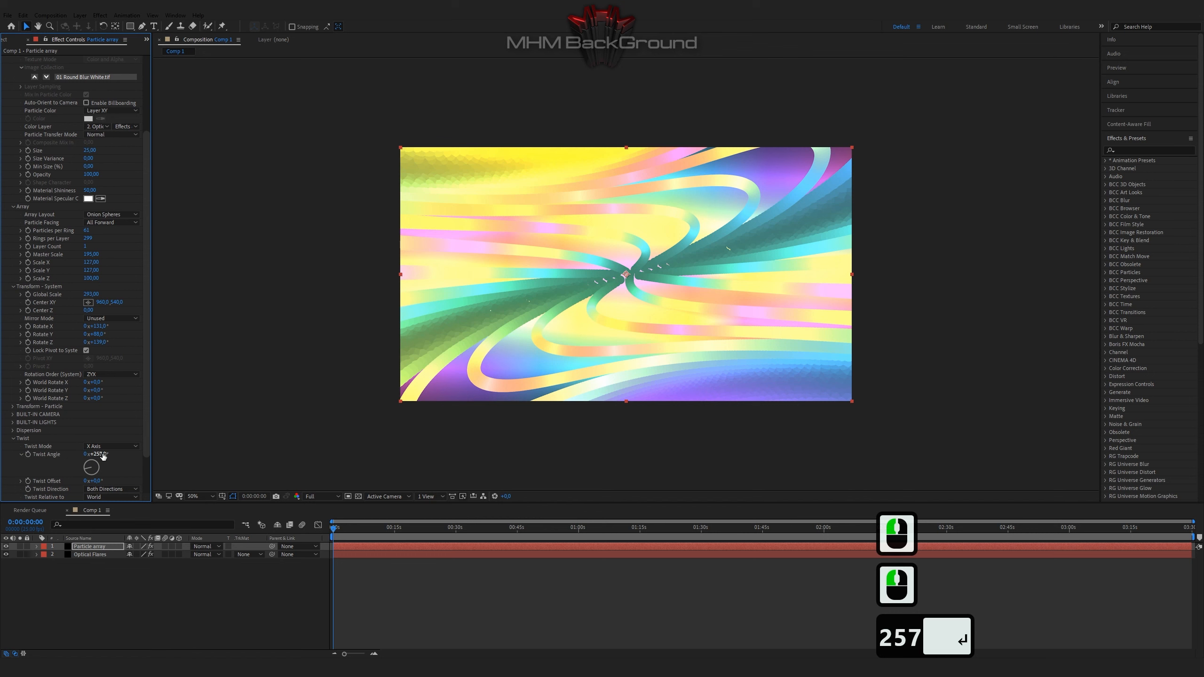
Apply the effect's Fractal Noise to Particle Size
scroll(119, 405, down, 5)
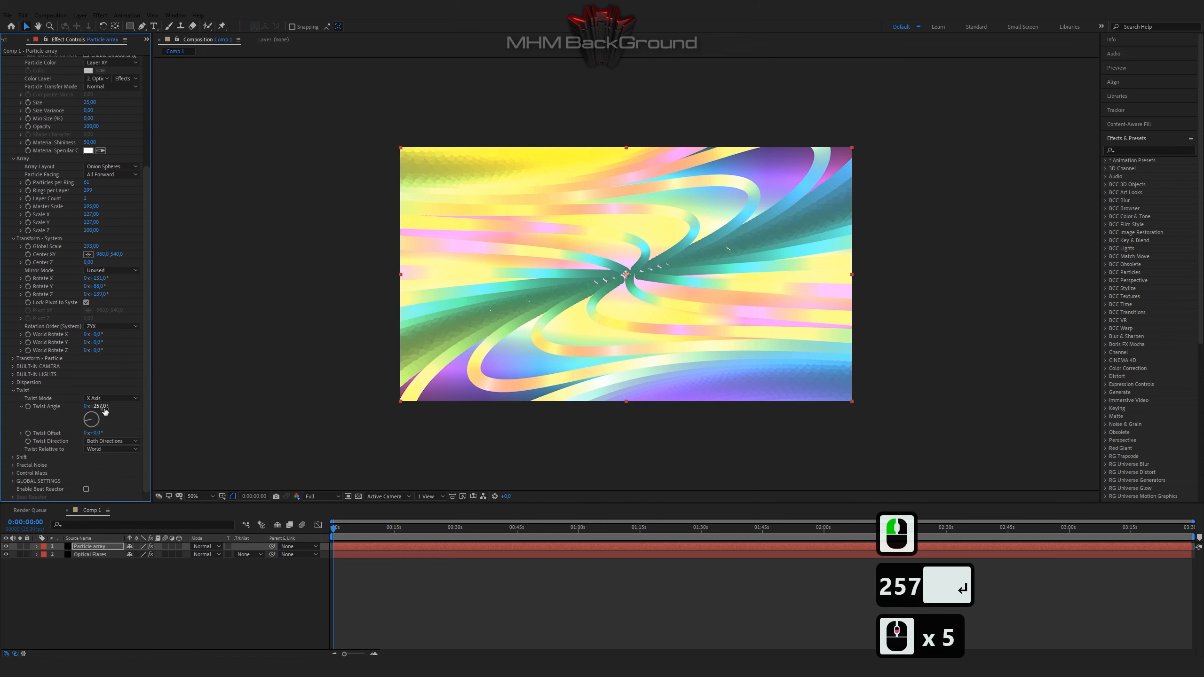
click(13, 467)
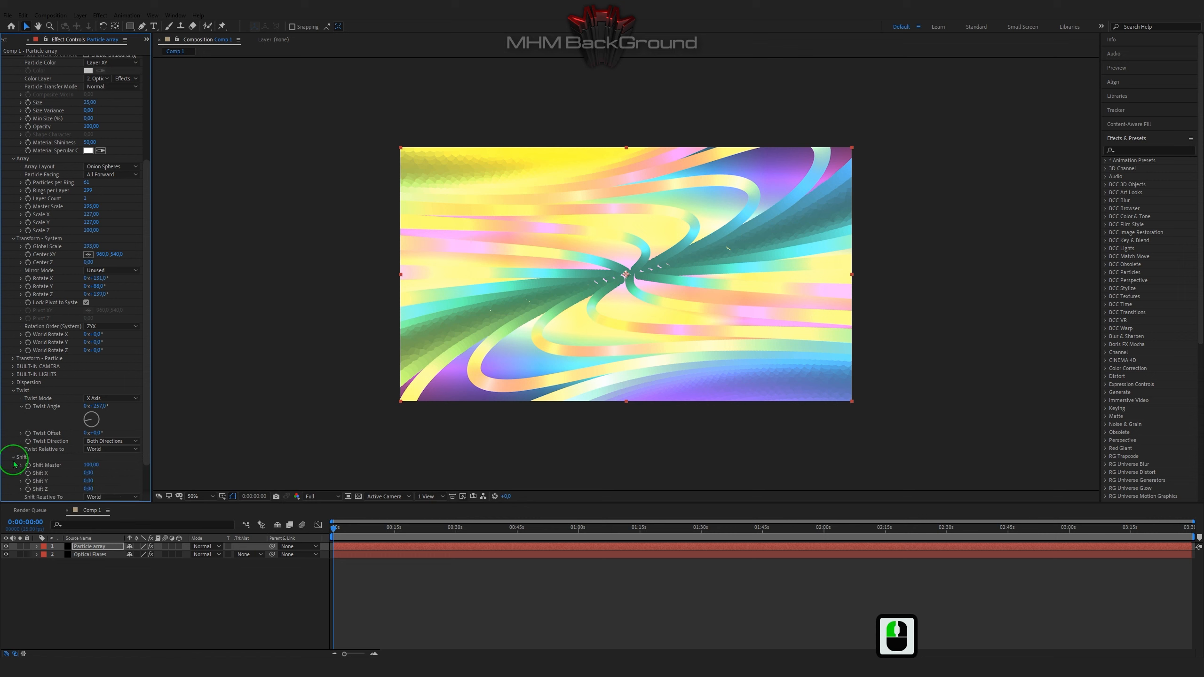
click(14, 467)
click(14, 467)
click(88, 445)
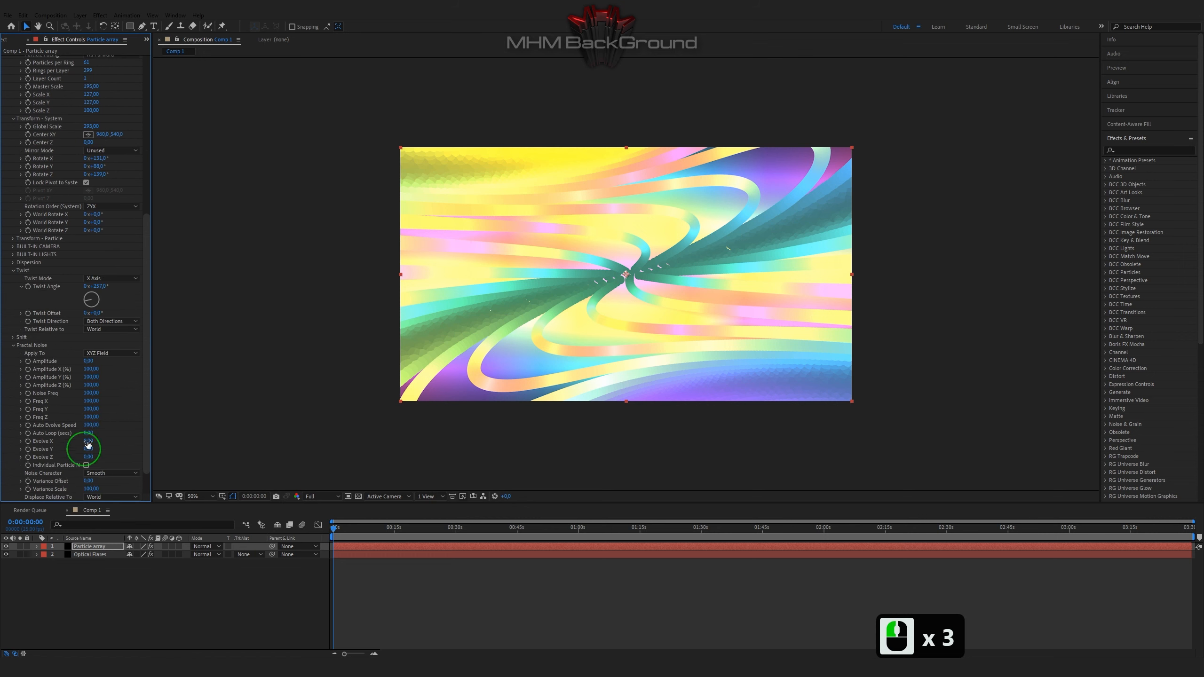
click(105, 354)
click(126, 425)
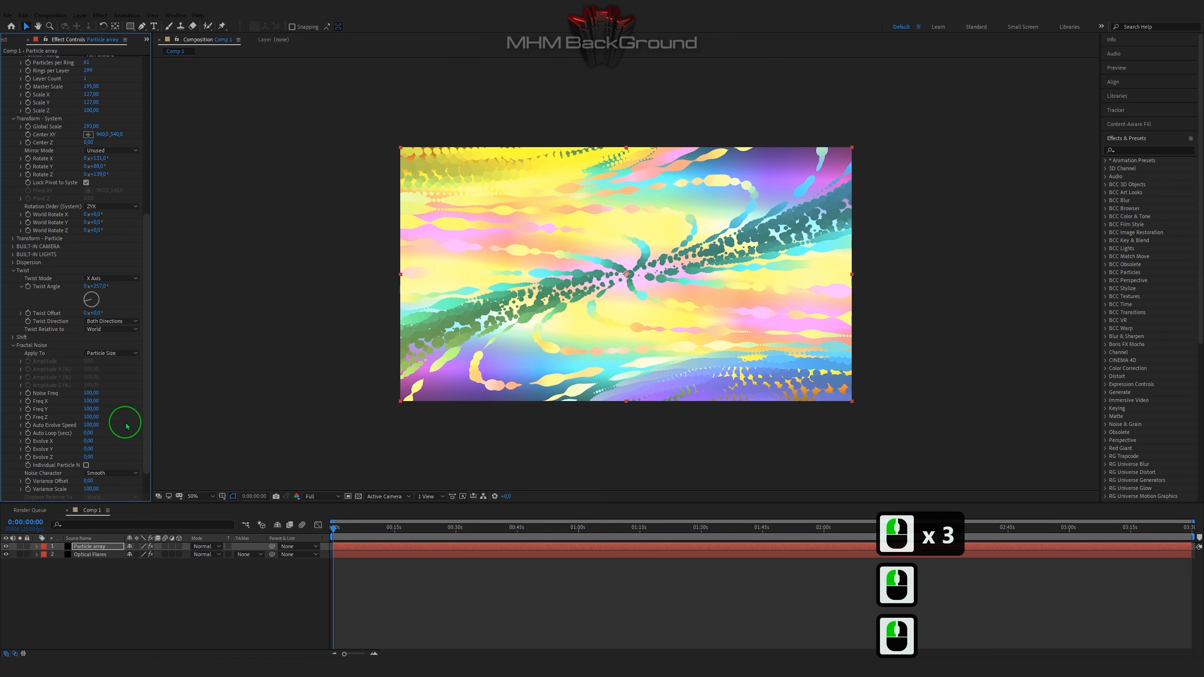
Set the fractal noise's Noise Freq to 31, Freq X to 55 and Auto Evolve Speed to 60
click(93, 395)
text(31)
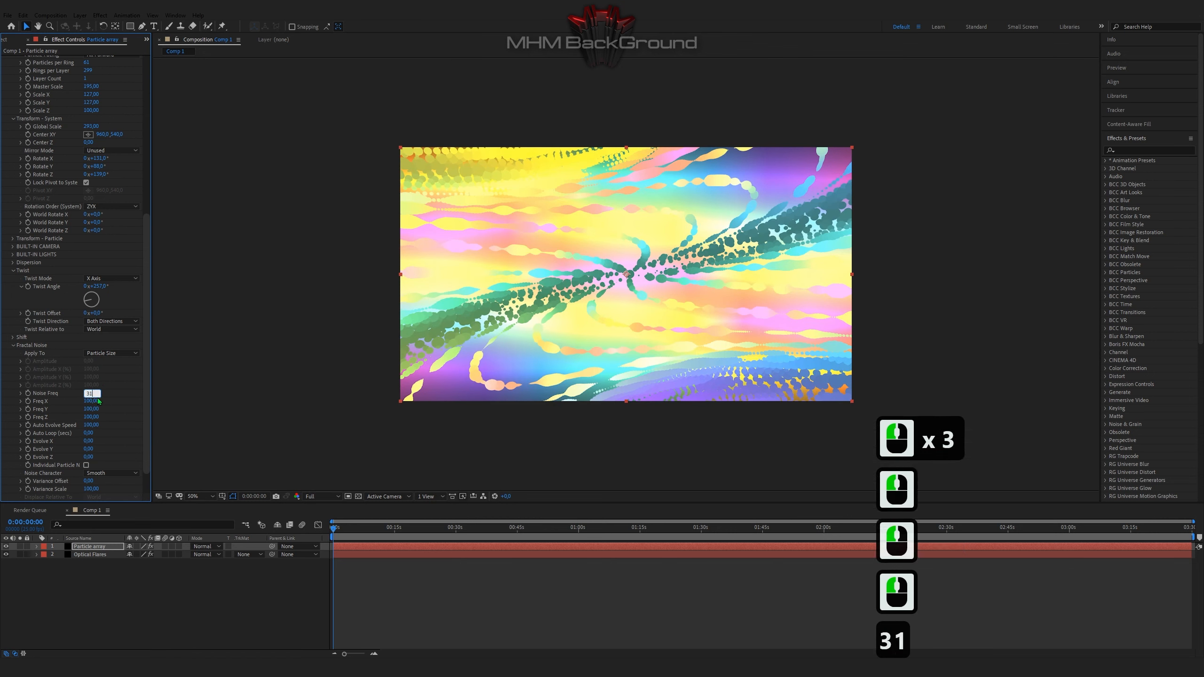
key(Tab)
text(55)
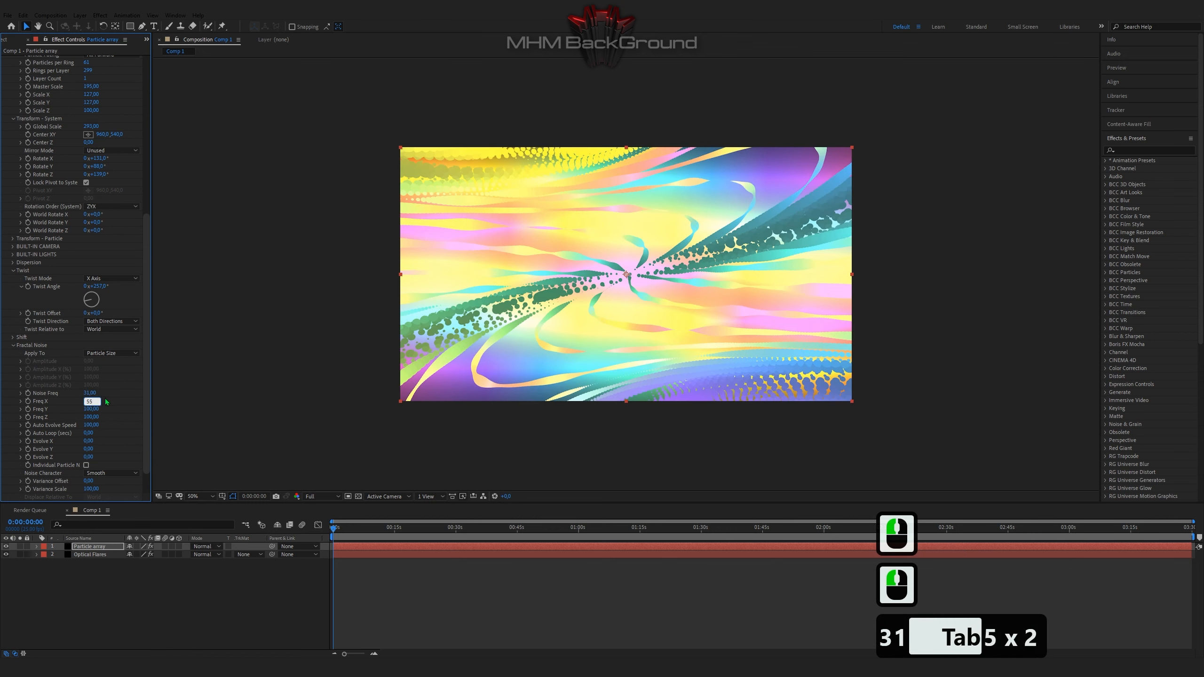
key(Tab)
key(Tab)
key(Tab)
text(60)
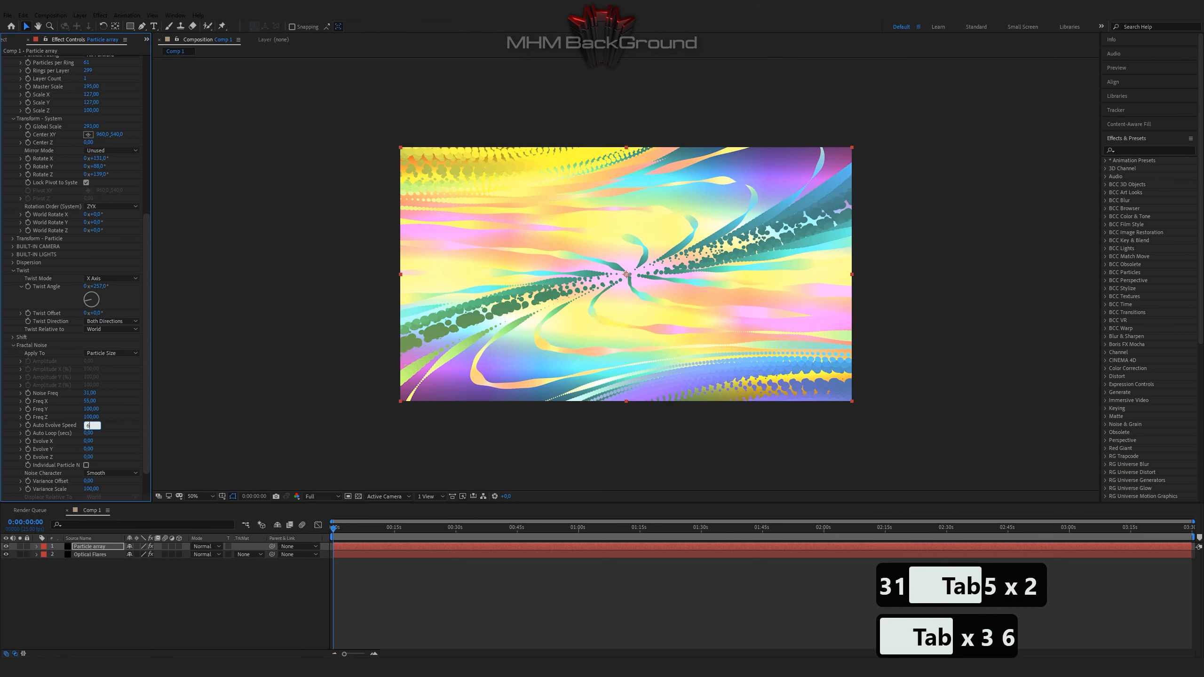
click(109, 408)
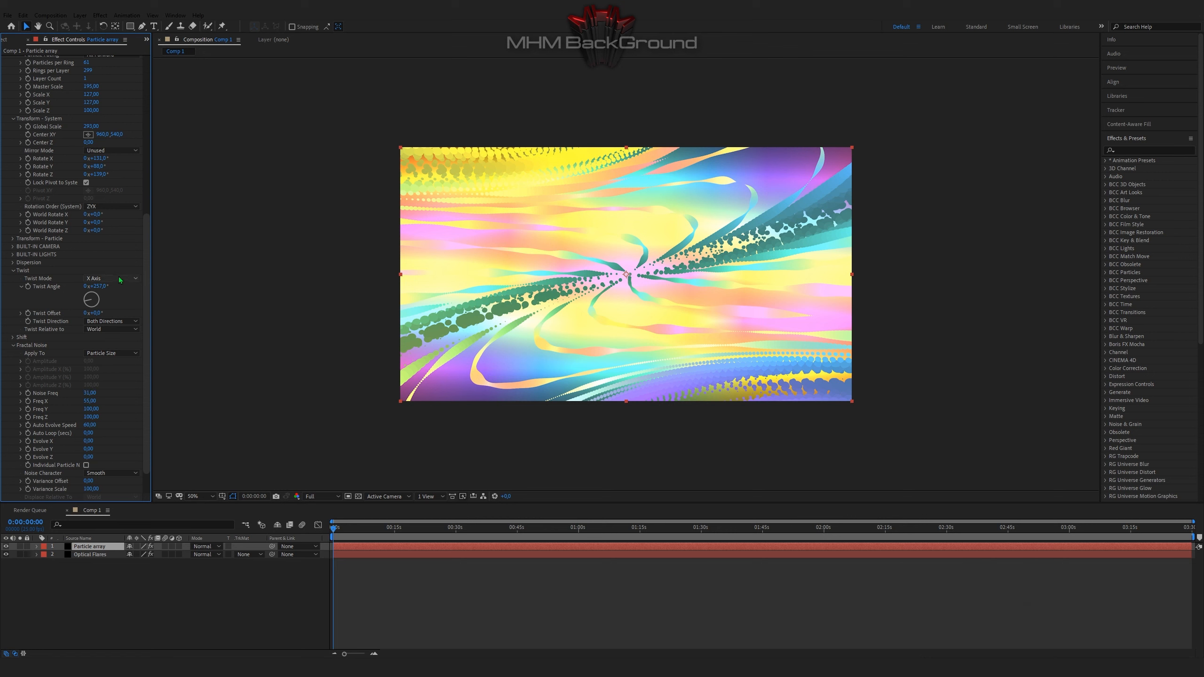
Preview the animation briefly and set the array's Twist Mode to Y Axis
key(space)
key(space)
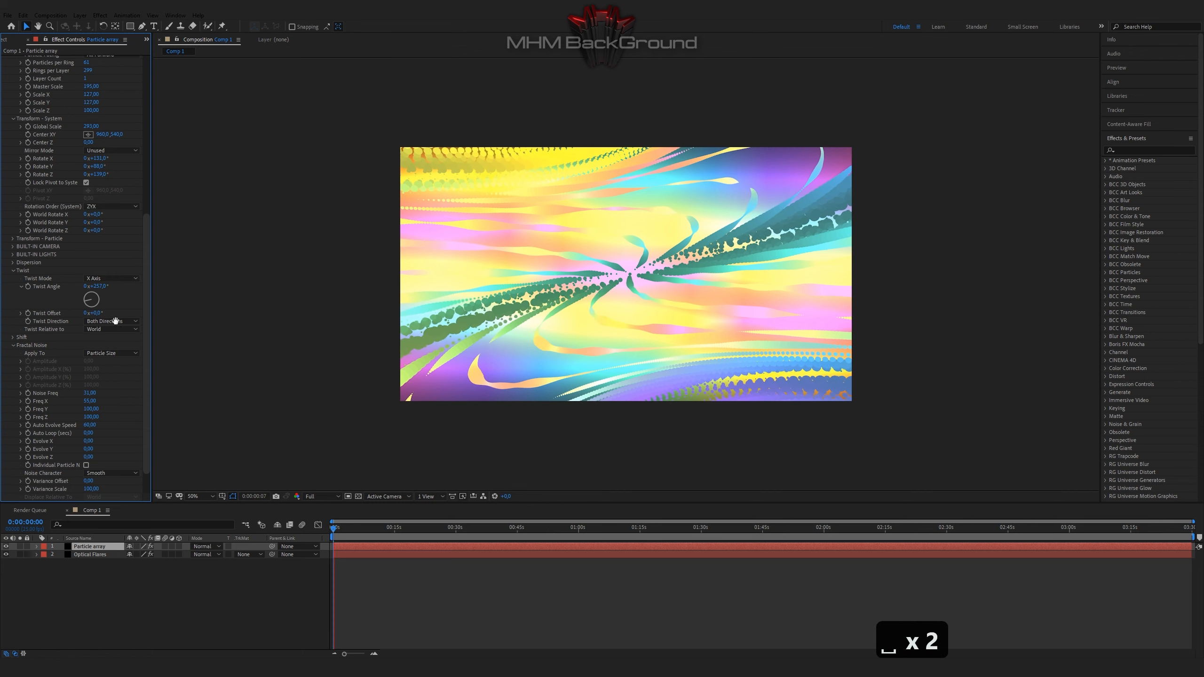
click(106, 281)
click(109, 301)
Play back the composition to examine the motion of the twisted particle array
key(space)
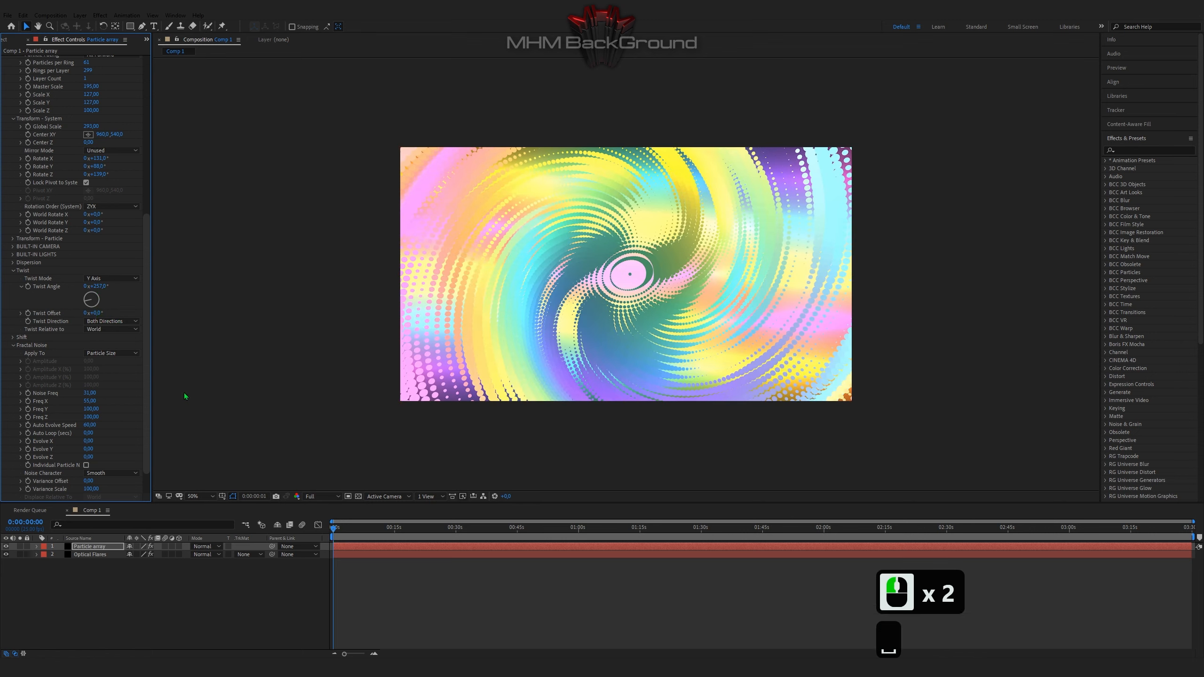
key(space)
key(space)
scroll(361, 363, down, 1)
key(space)
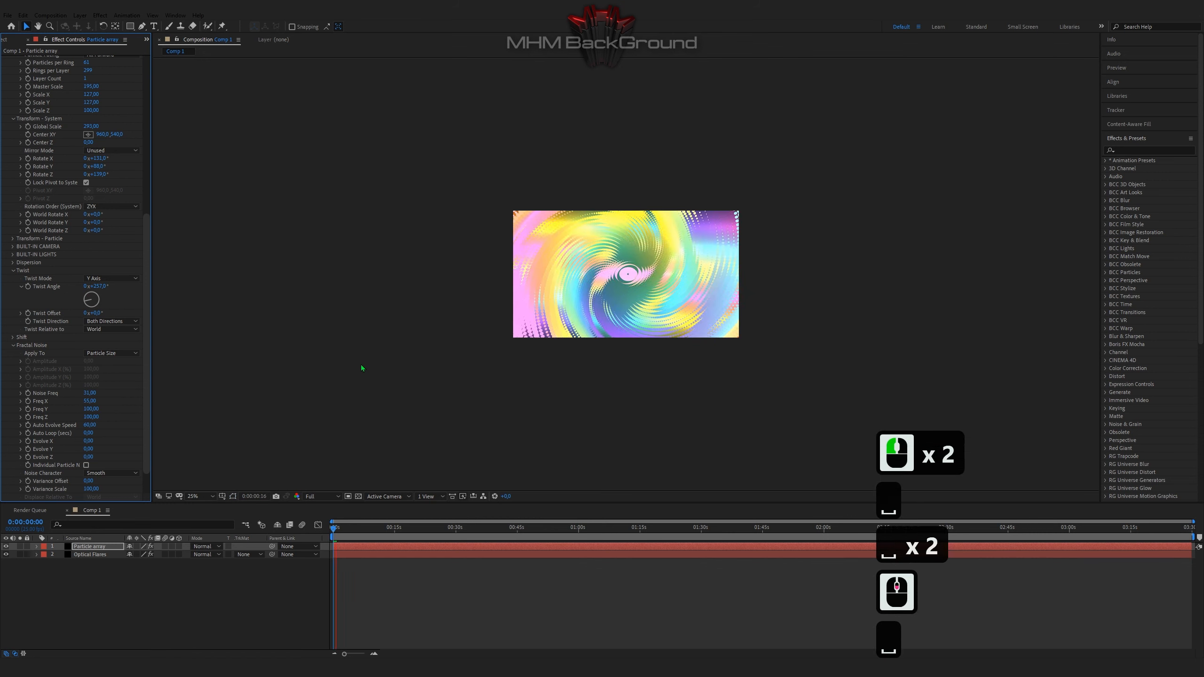
scroll(361, 365, down, 1)
scroll(361, 365, up, 1)
key(space)
key(space)
scroll(351, 397, up, 1)
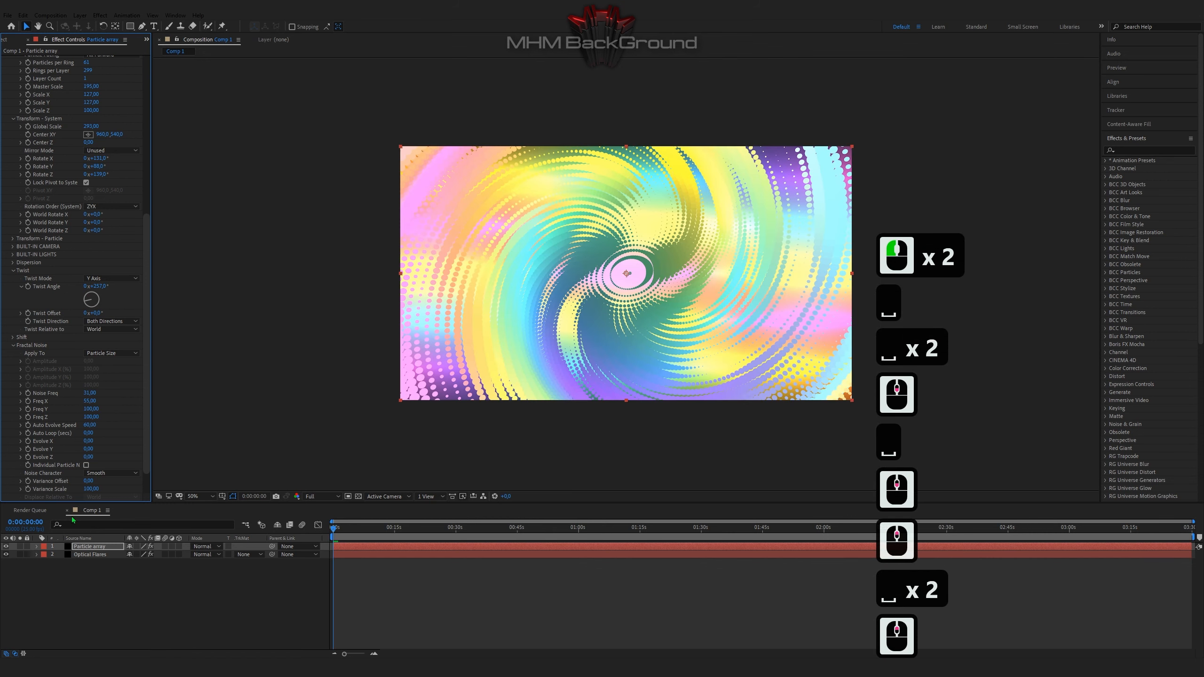
Hide the Optical Flares layer and add a white solid directly beneath the Particle array layer as the background
click(6, 555)
right_click(105, 609)
mouse_move(142, 507)
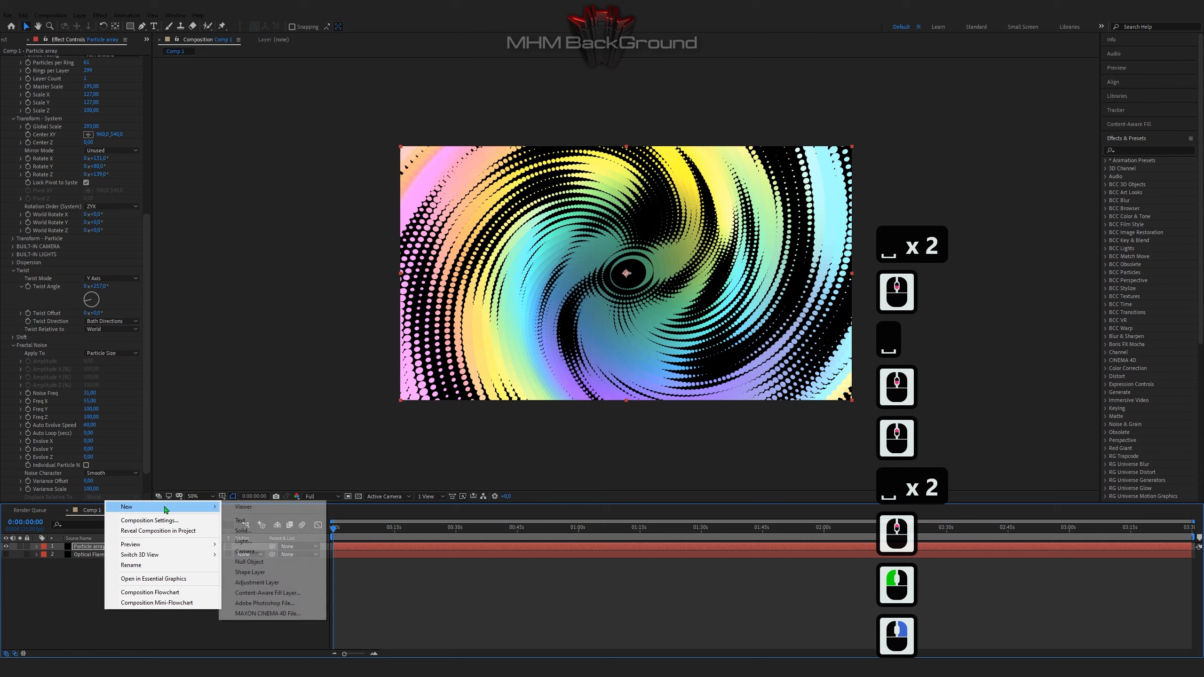
click(268, 532)
click(120, 217)
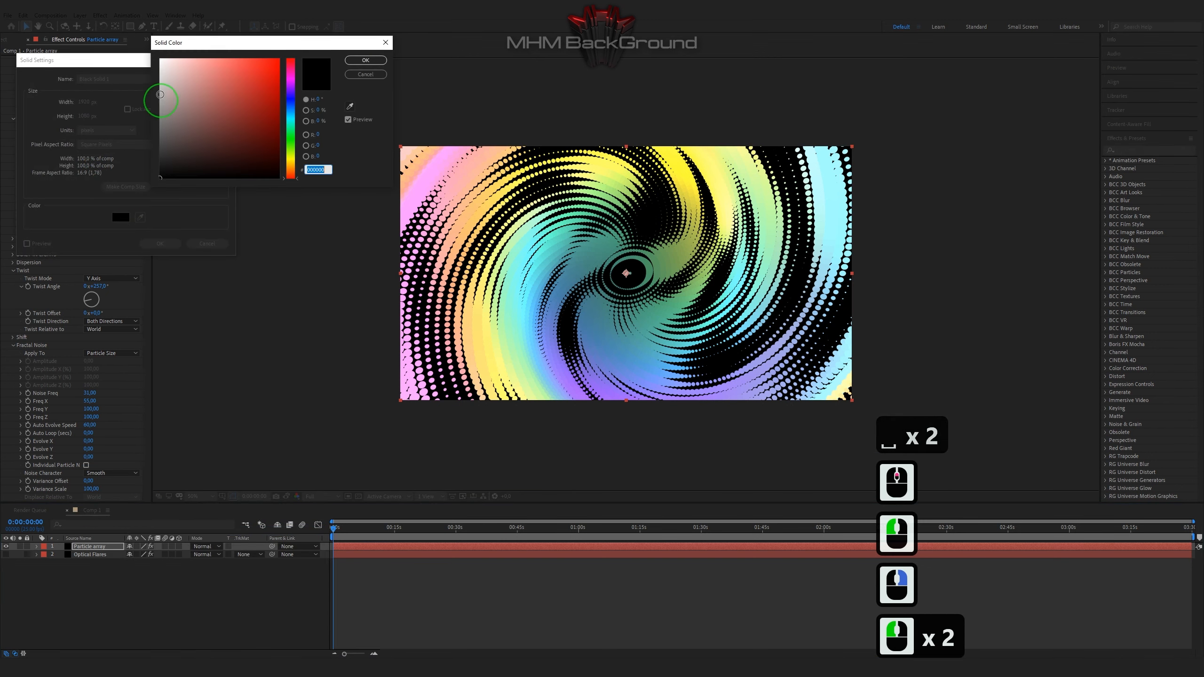
click(372, 60)
click(160, 243)
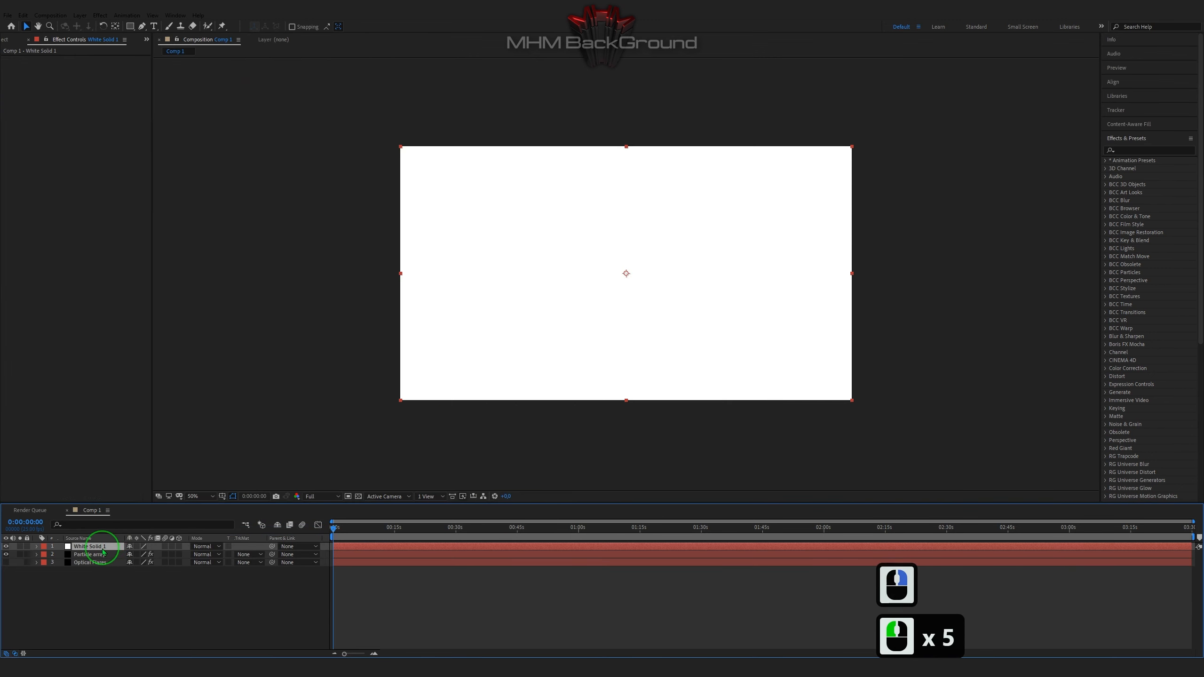
drag(90, 547, 102, 558)
Add an adjustment layer above all other layers and apply the uni.ShrinkRay effect to it
right_click(82, 616)
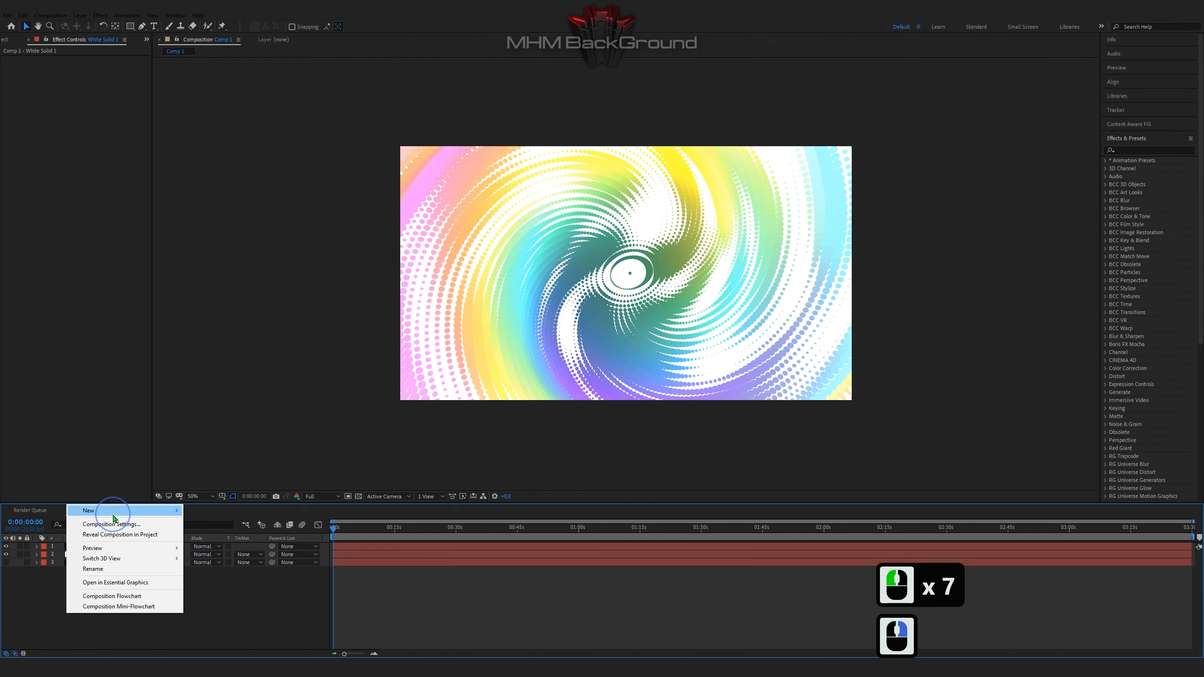
mouse_move(118, 505)
click(230, 584)
click(1160, 130)
click(1147, 150)
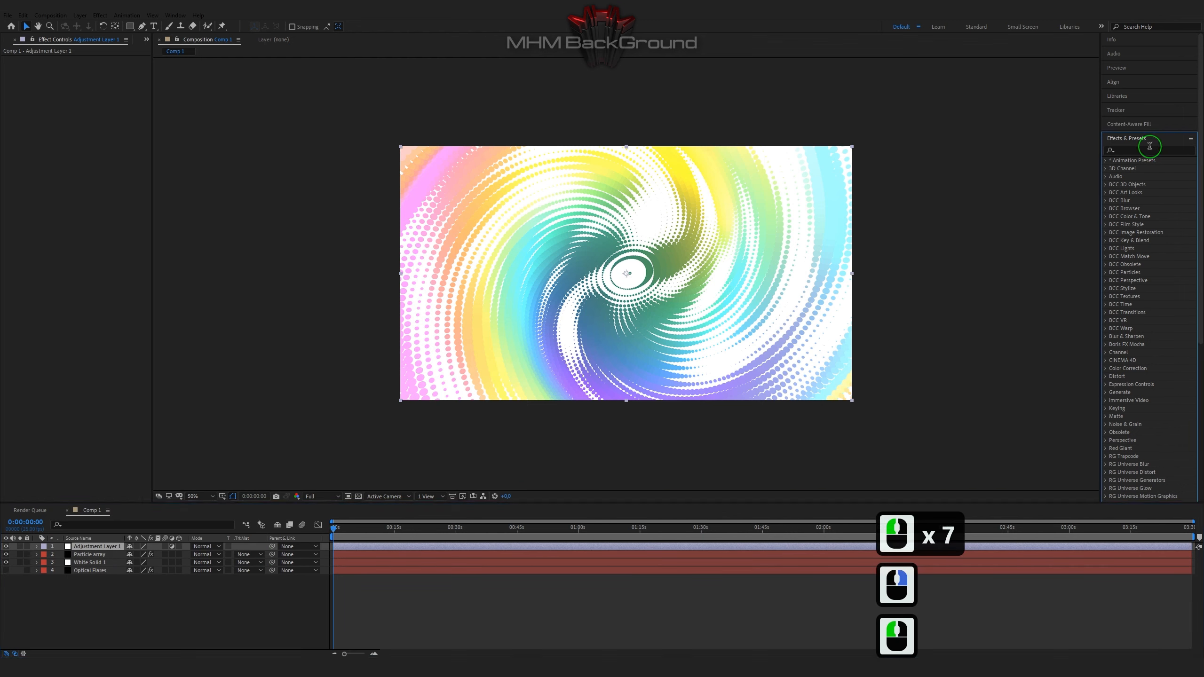
text(shr)
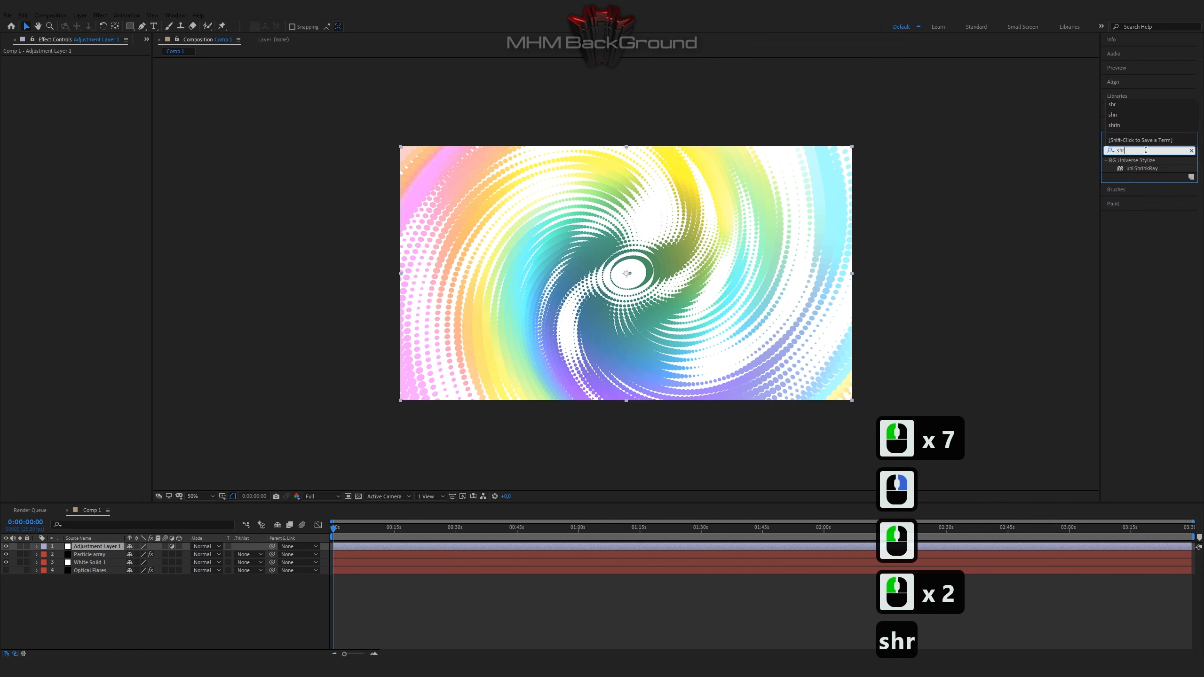
double_click(1145, 169)
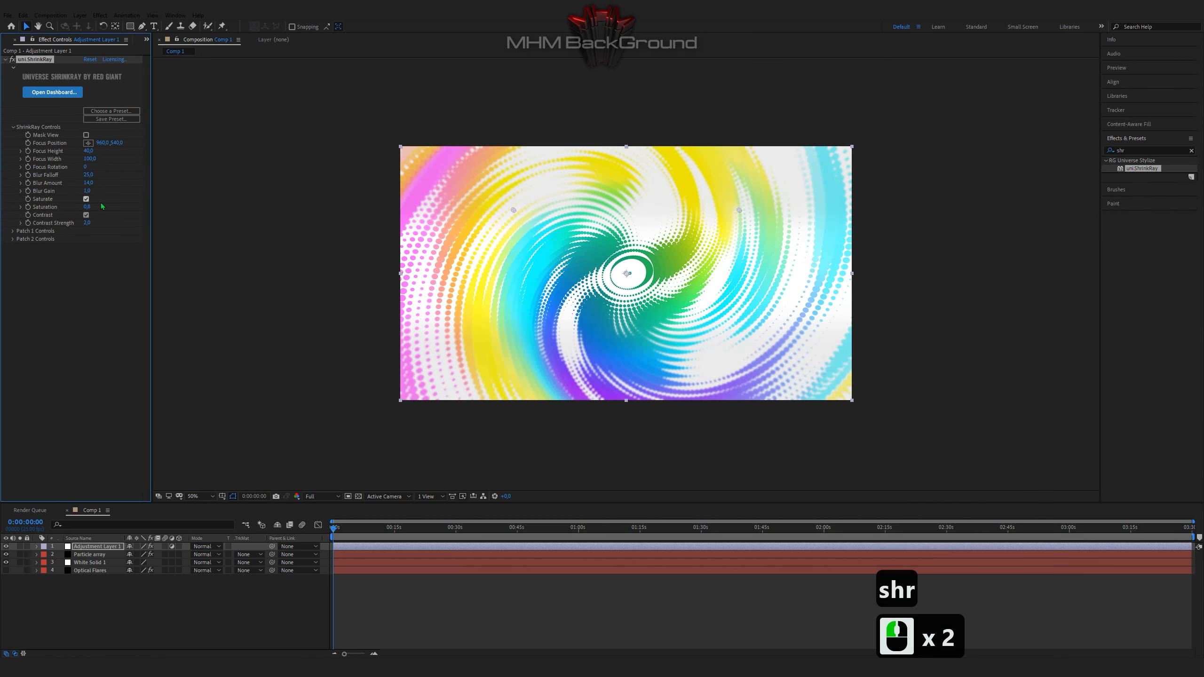
Preview the composition's animation briefly with the ShrinkRay effect applied over the white background
click(108, 326)
key(space)
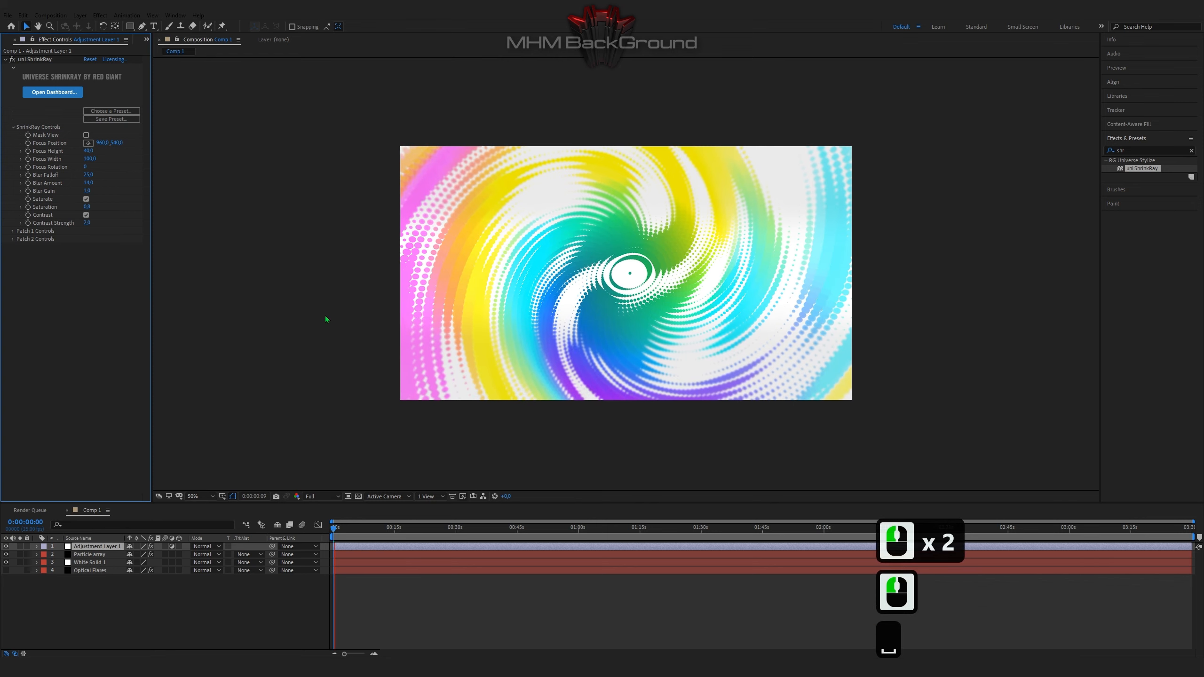
key(space)
key(d)
key(o)
key(n)
key(e)
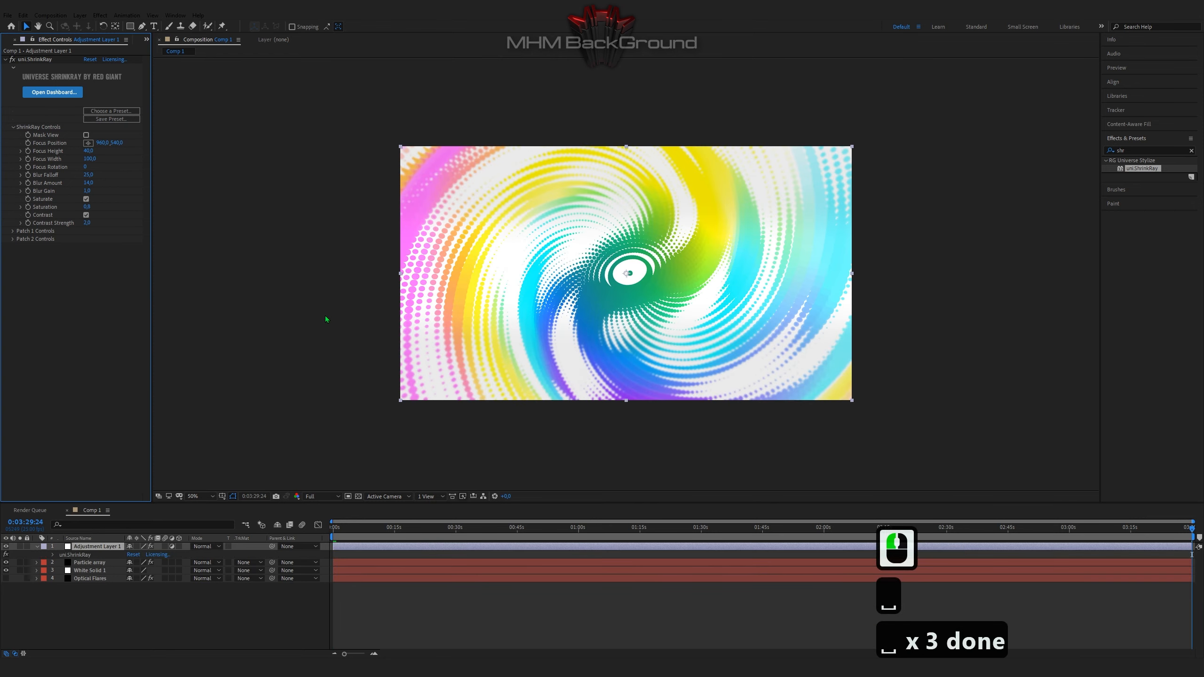